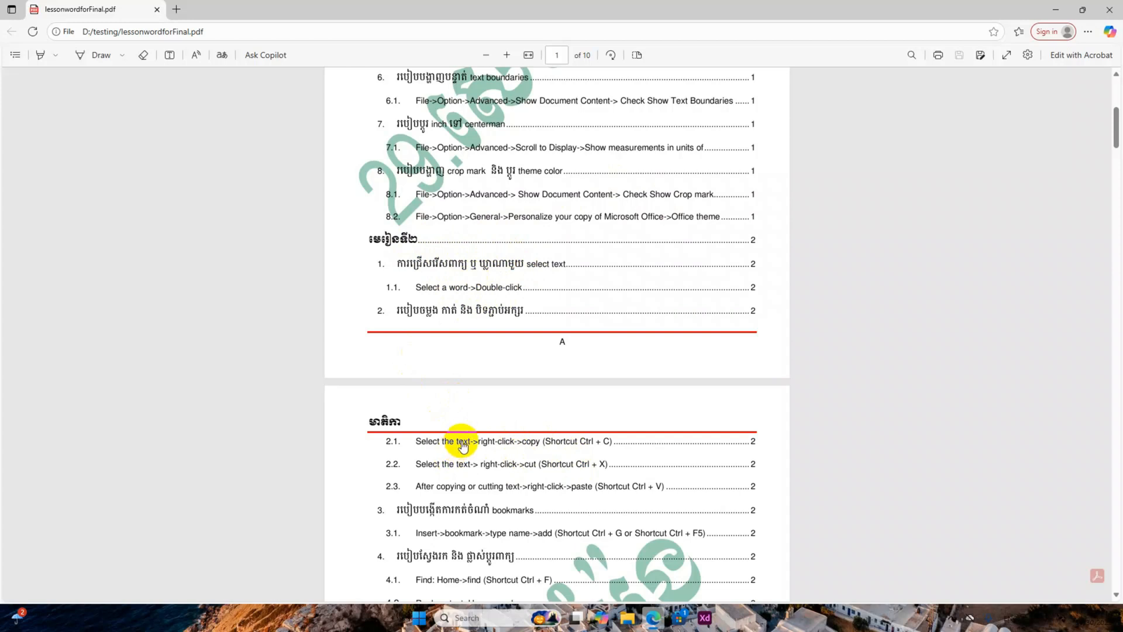
Open Word and create a new blank document.
left_click(421, 617)
type("word")
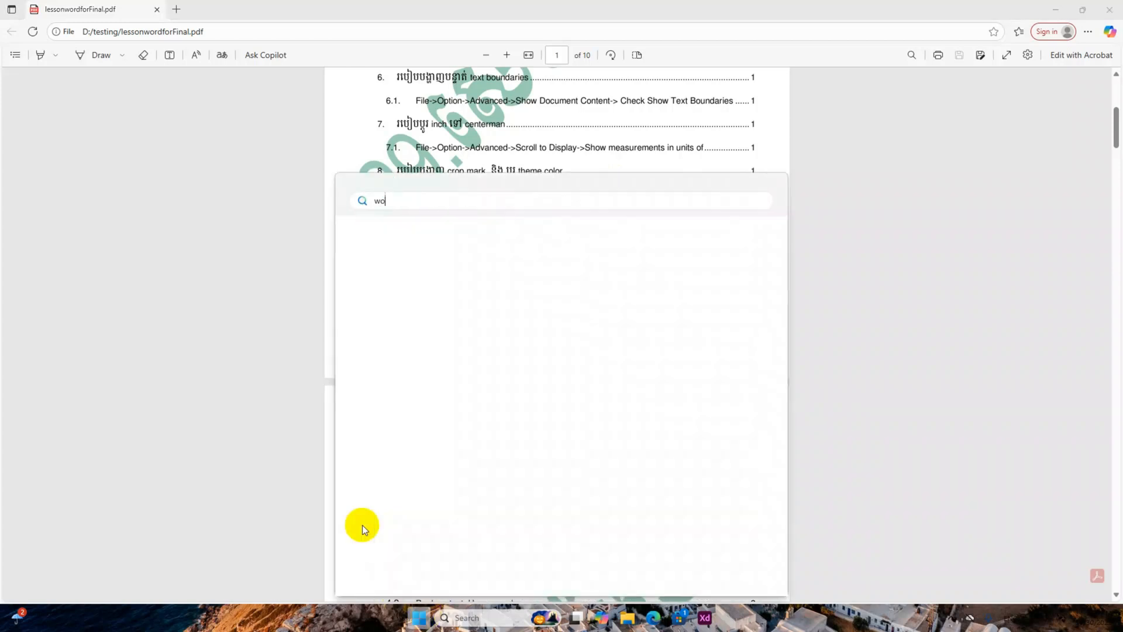
key("Return")
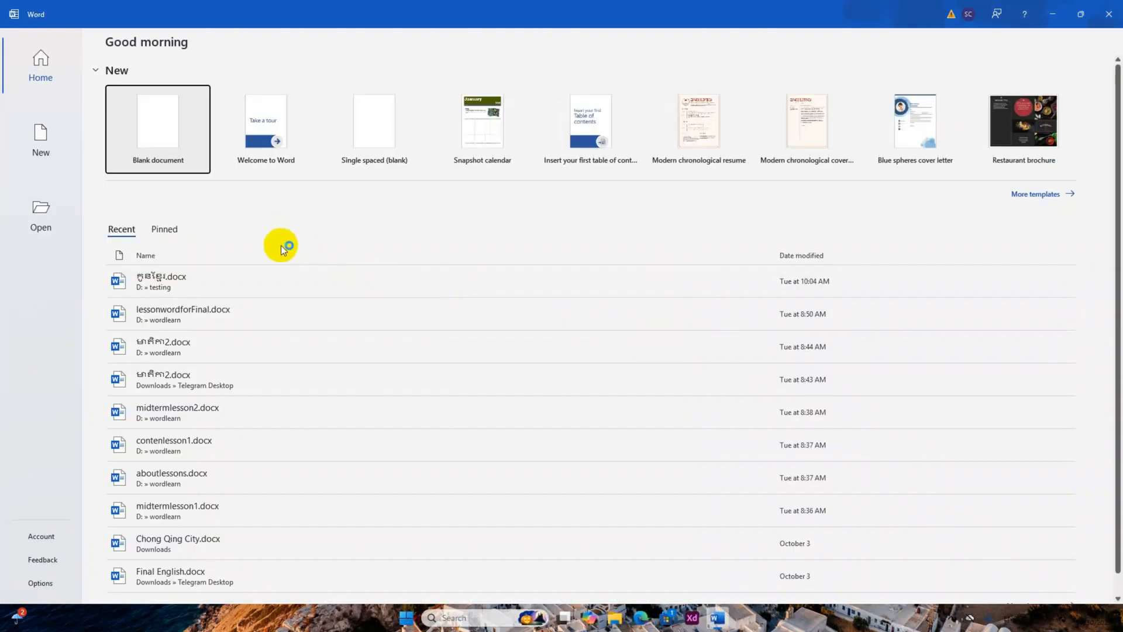
left_click(144, 127)
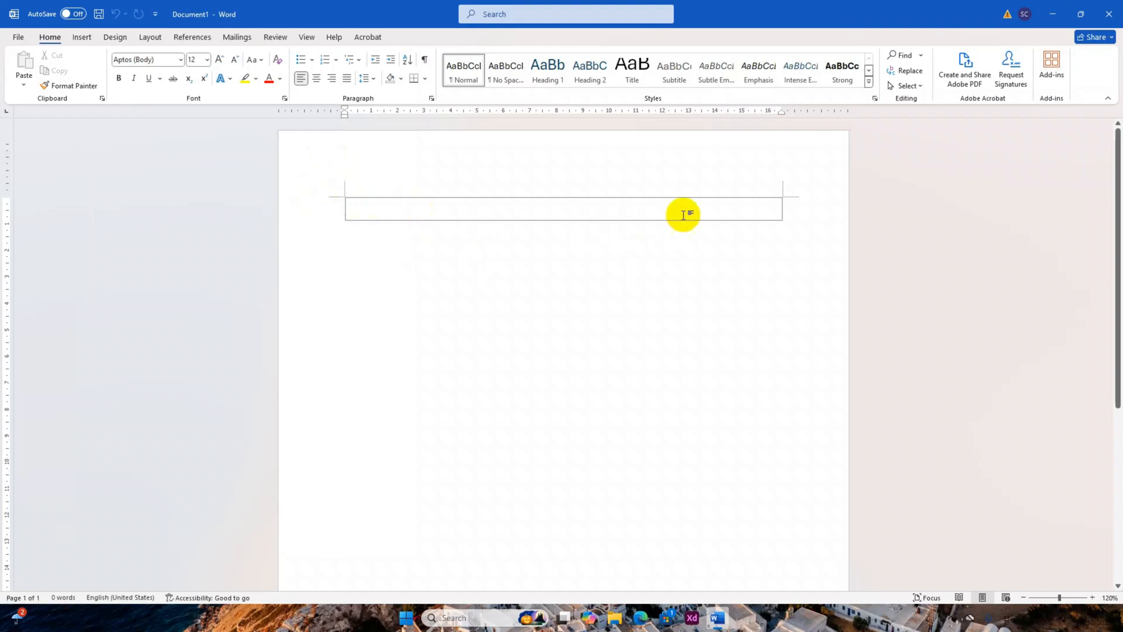
Turn off the display of crop marks in the advanced Word options.
left_click(19, 37)
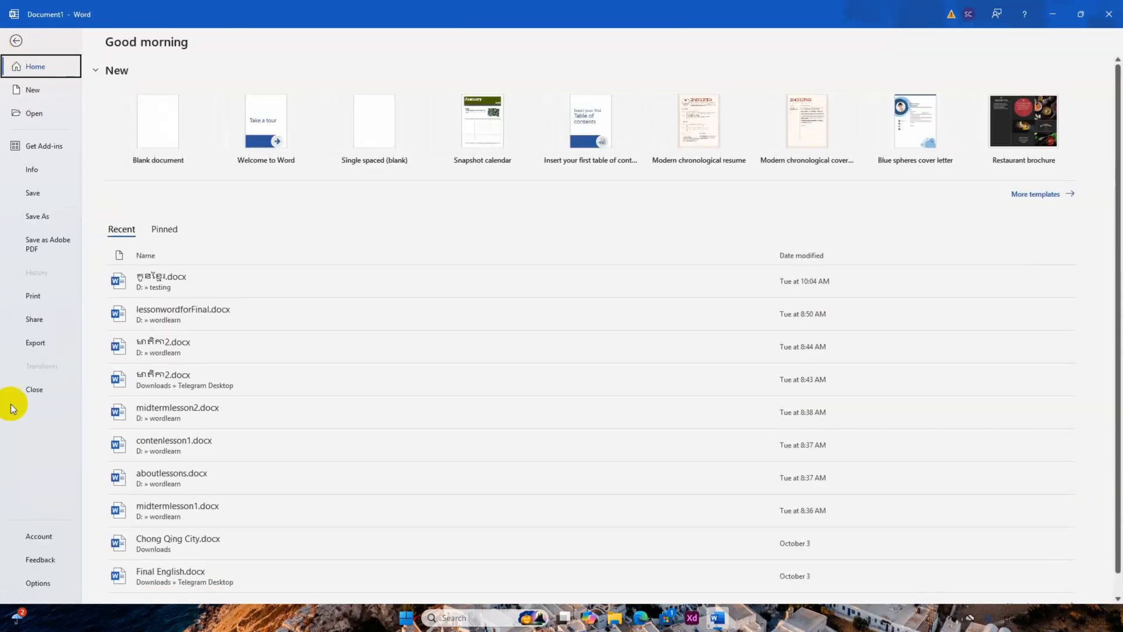
left_click(45, 581)
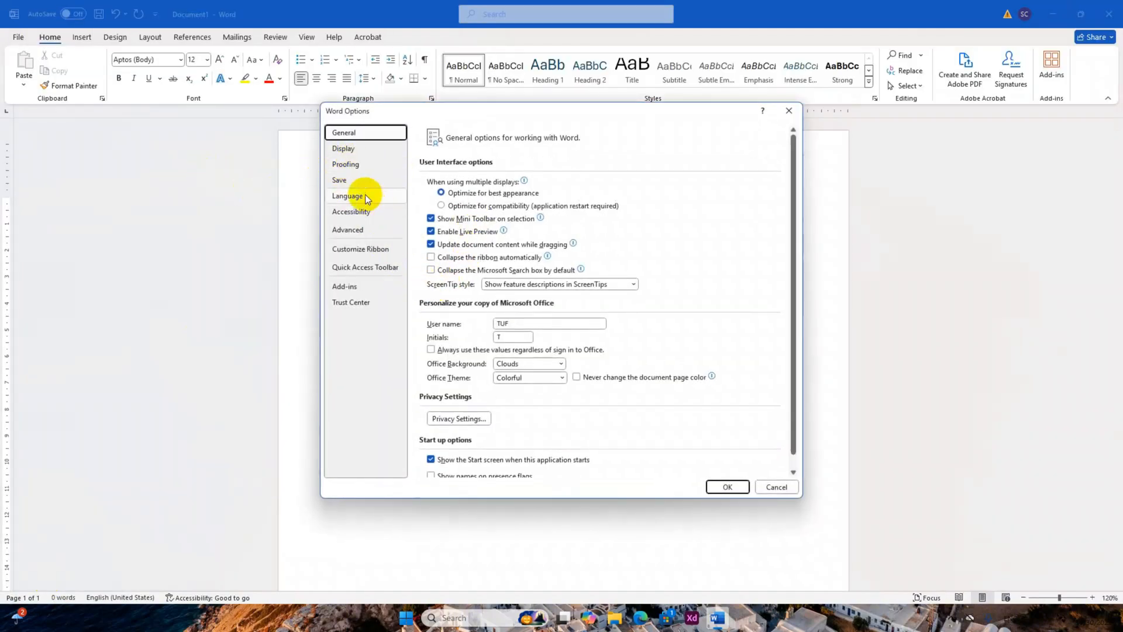
left_click(351, 229)
scroll(476, 320, "down", 6)
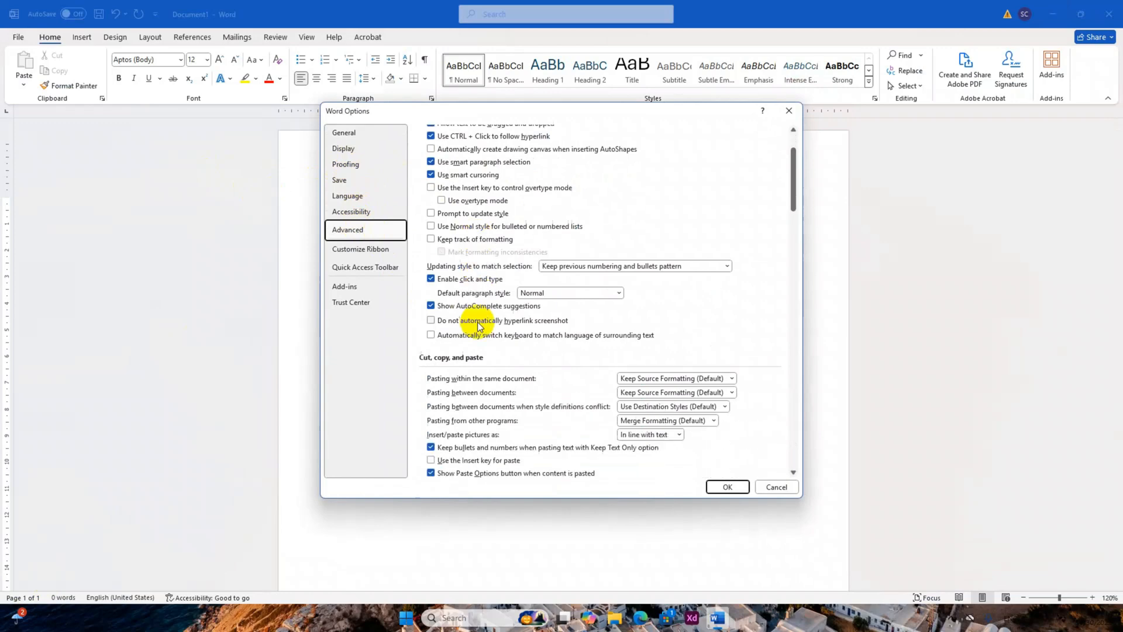
scroll(487, 328, "down", 8)
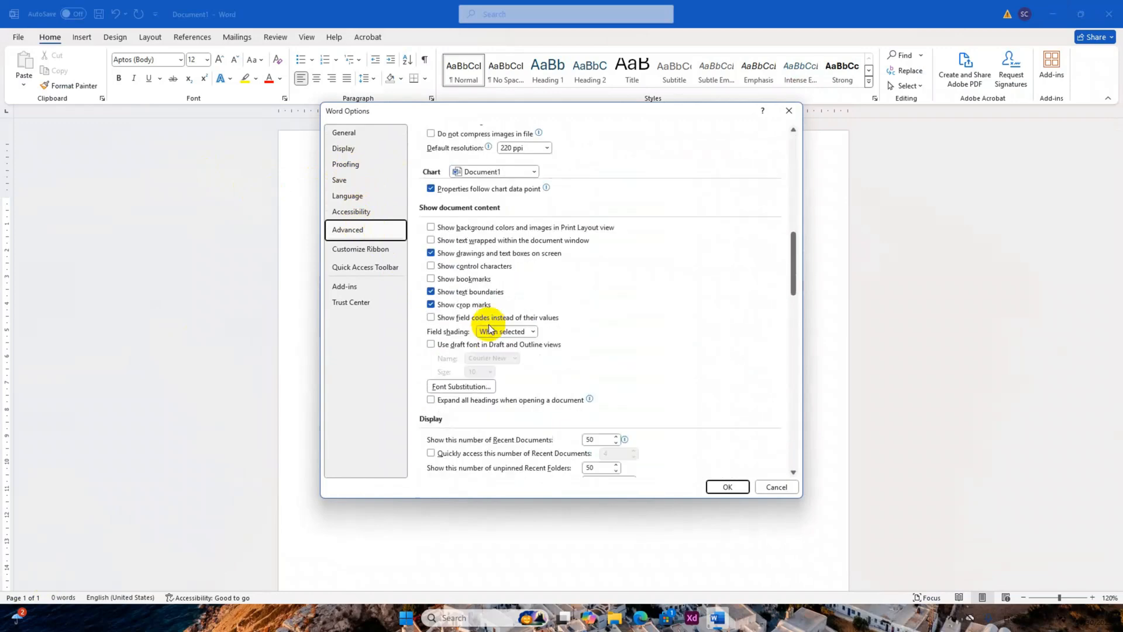
left_click(430, 304)
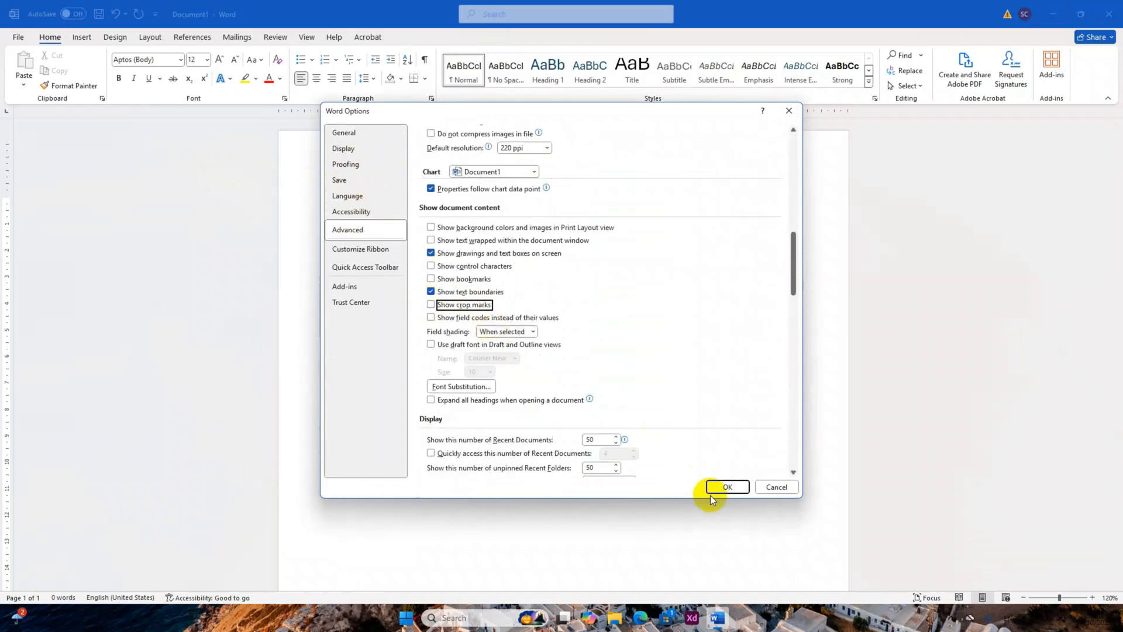
left_click(726, 487)
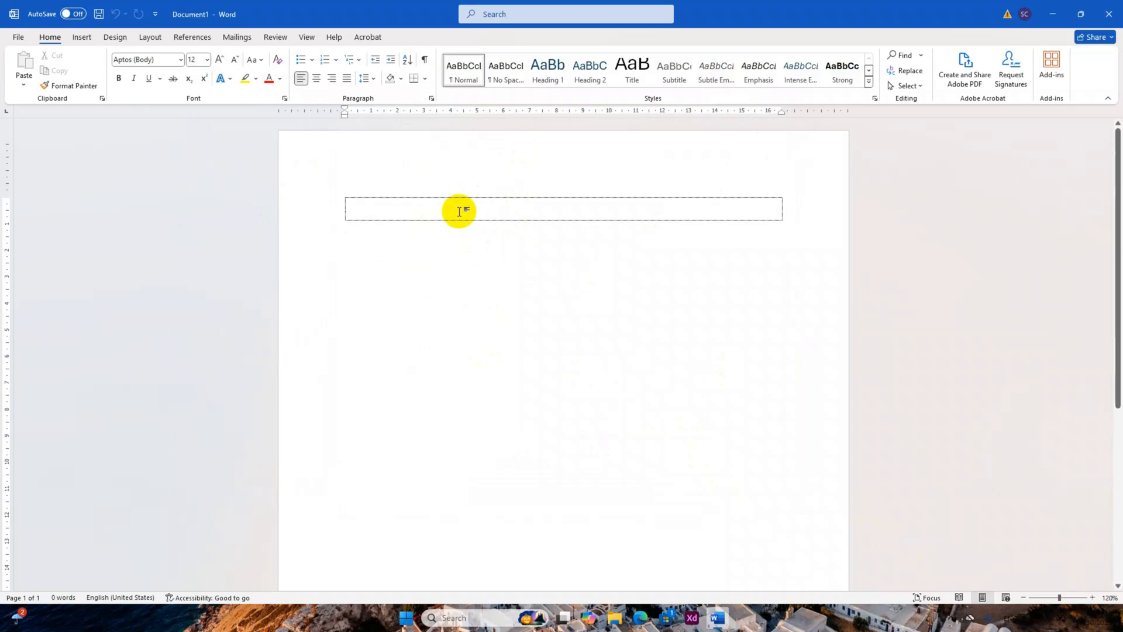
Enter "Khmer traditional" on the first line and check the copy instructions in lessonwordforFinal.pdf.
type("kh")
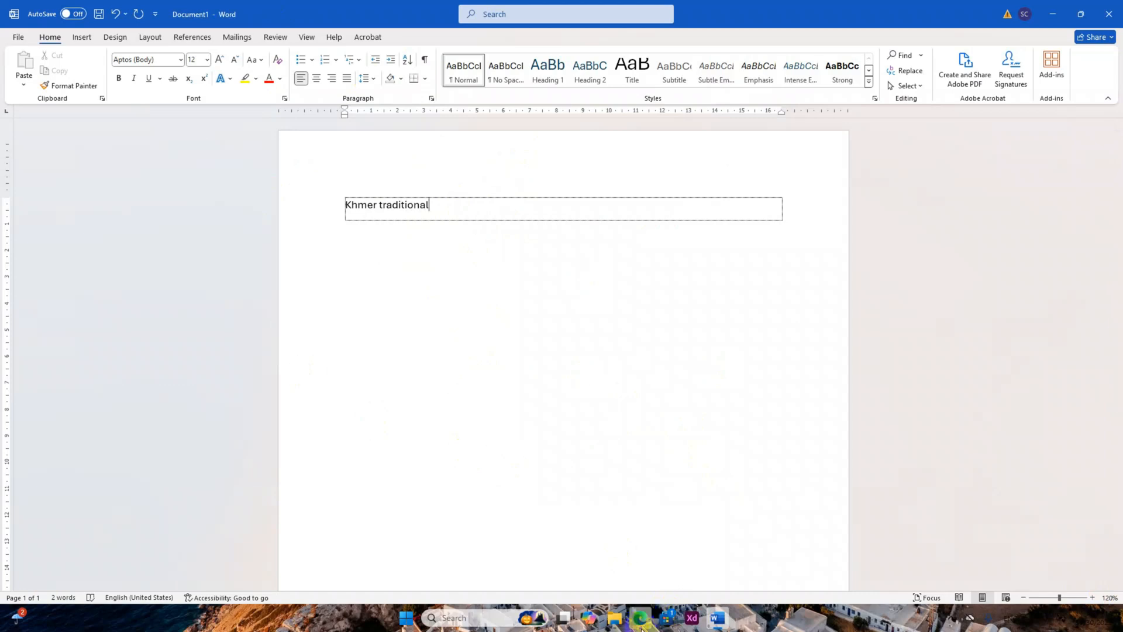
mouse_move(642, 628)
left_click(601, 555)
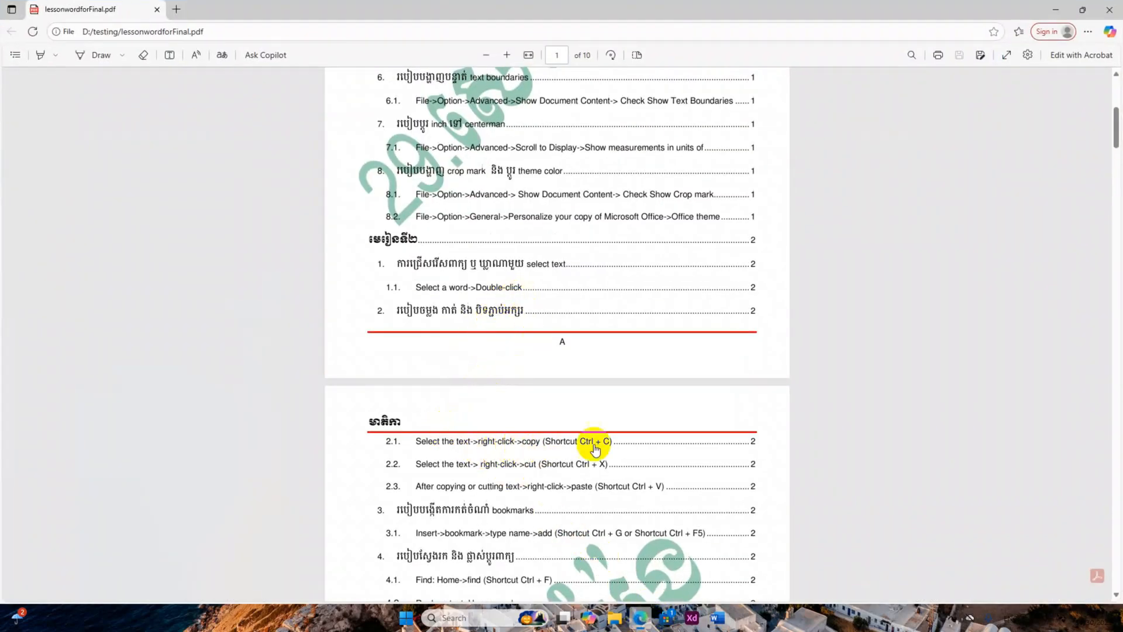
left_click(1082, 10)
left_click(760, 69)
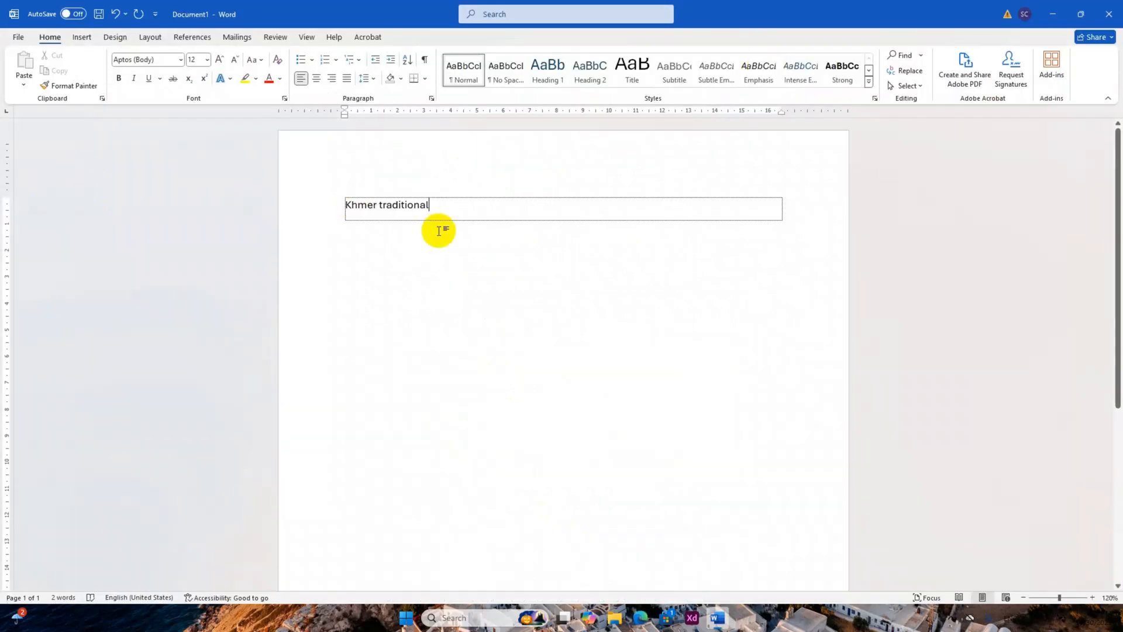
Copy the "Khmer traditional" text and deselect it.
left_click_drag(433, 206, 342, 205)
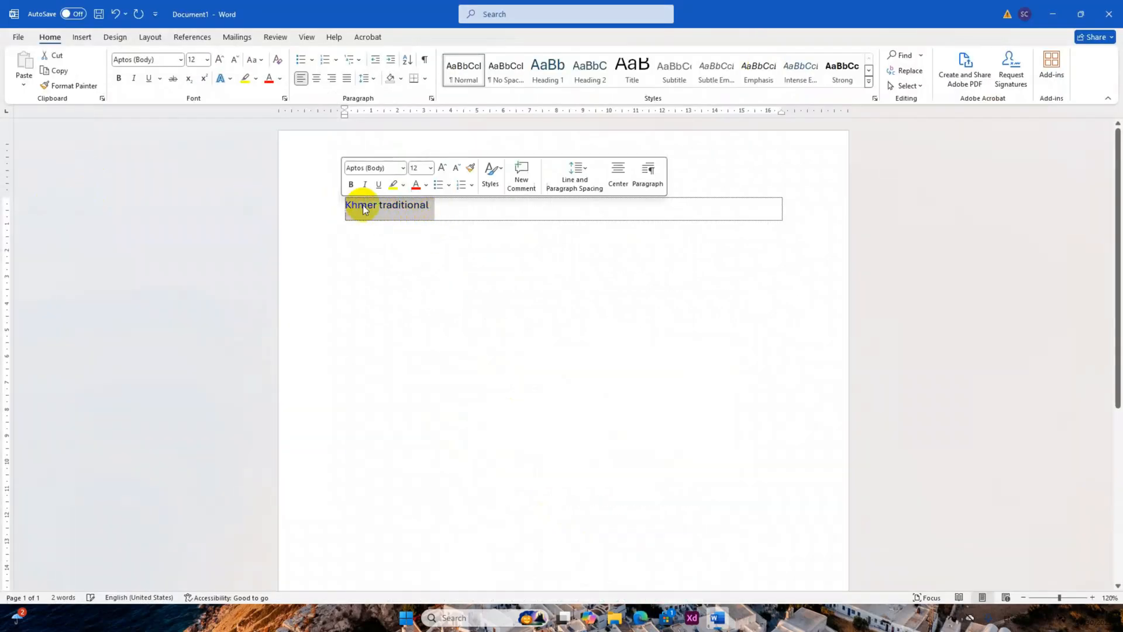
left_click(429, 204)
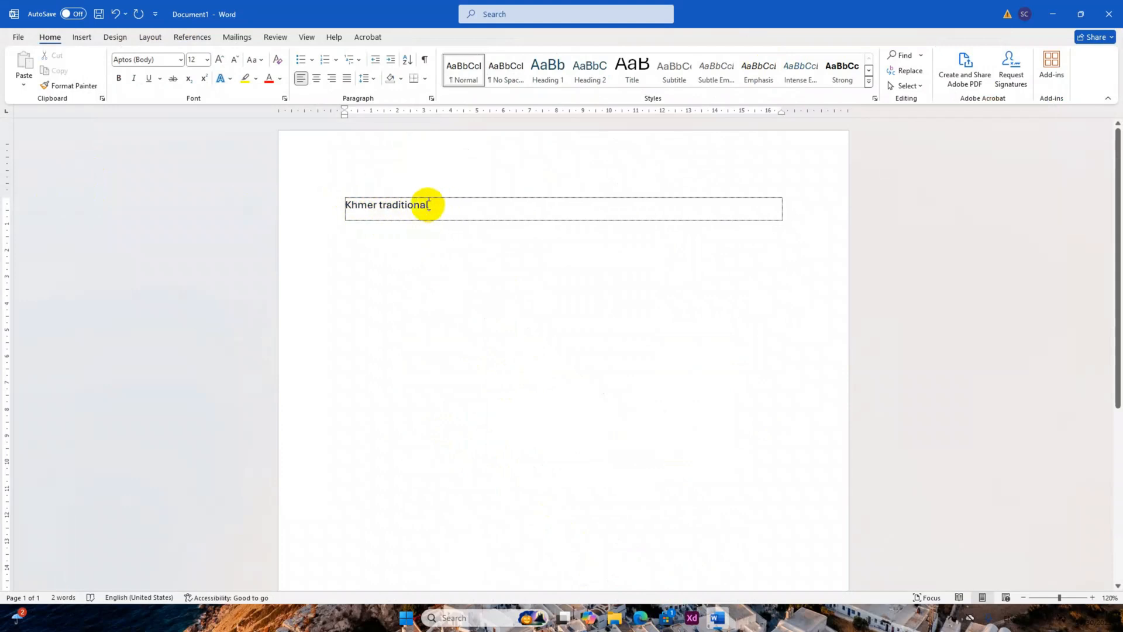
left_click_drag(429, 204, 337, 205)
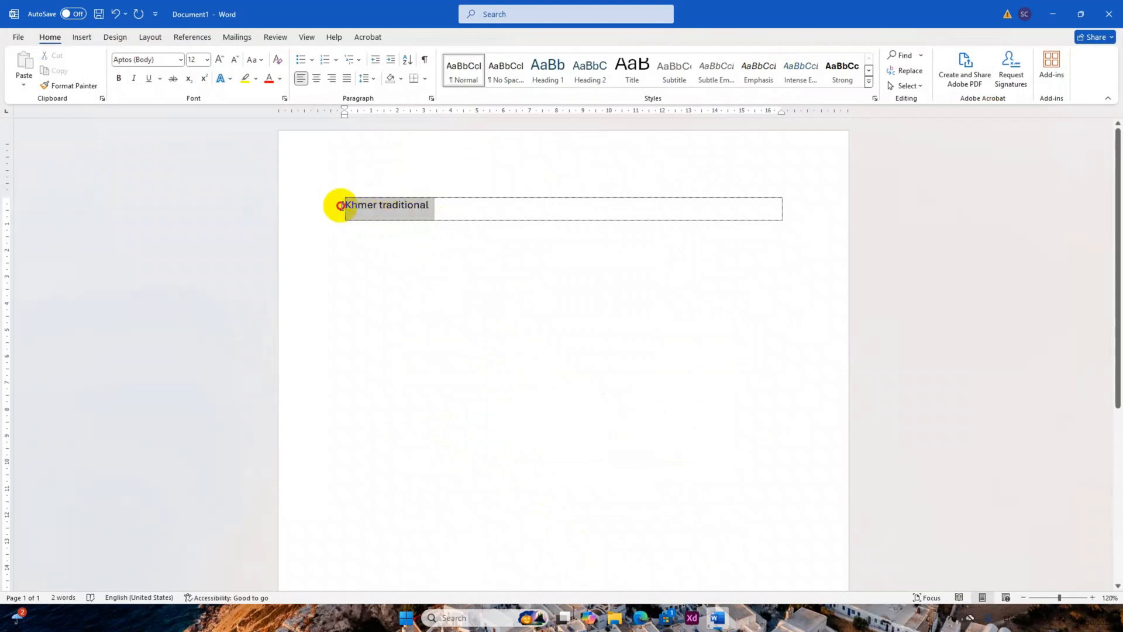
right_click(387, 205)
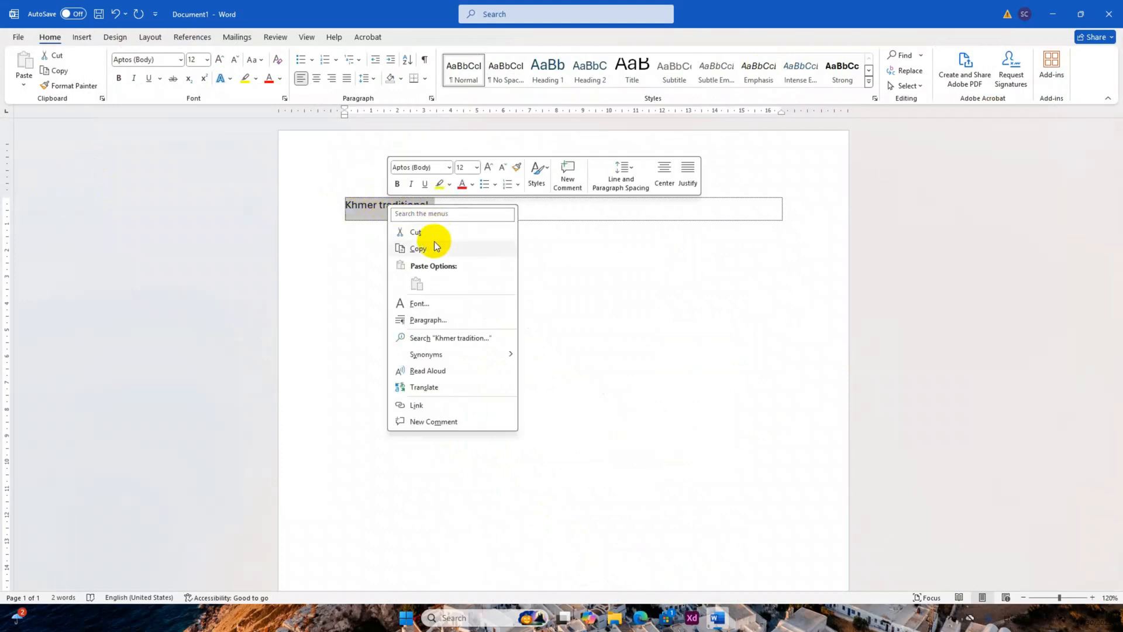
left_click(430, 248)
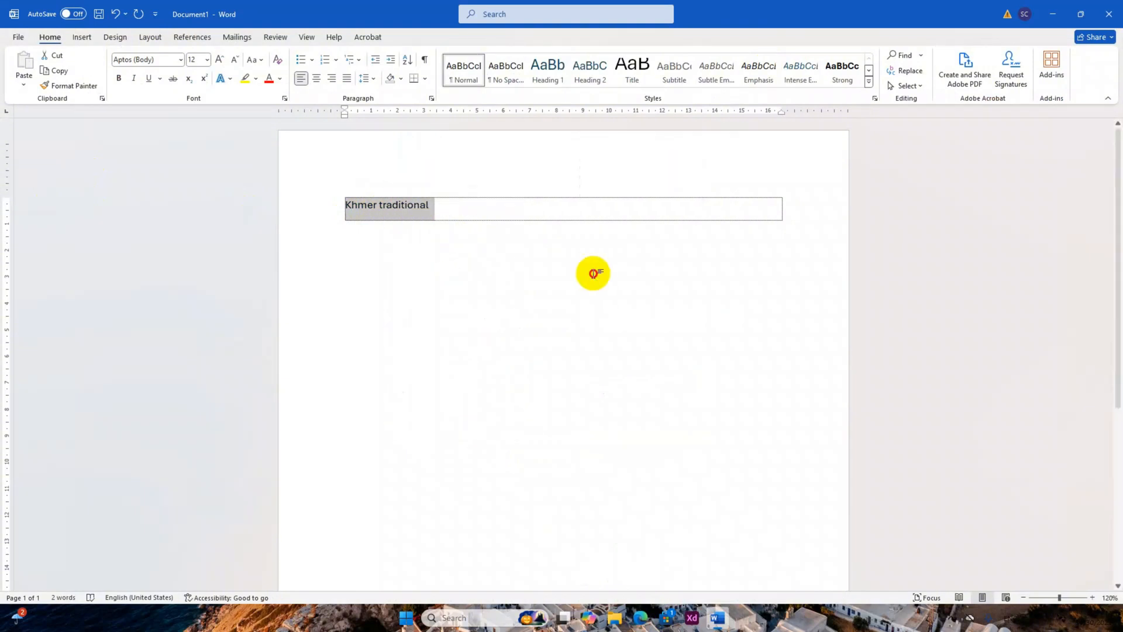
left_click(450, 206)
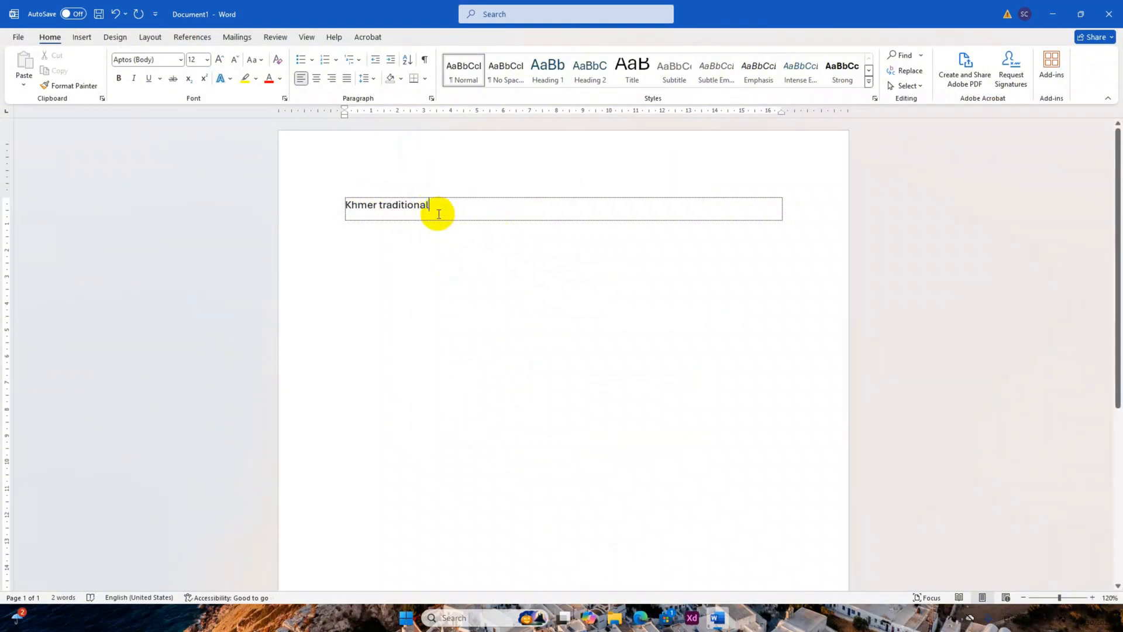
Check the cut instructions in the lesson PDF, cut the "Khmer traditional" text and undo the cut.
left_click(667, 619)
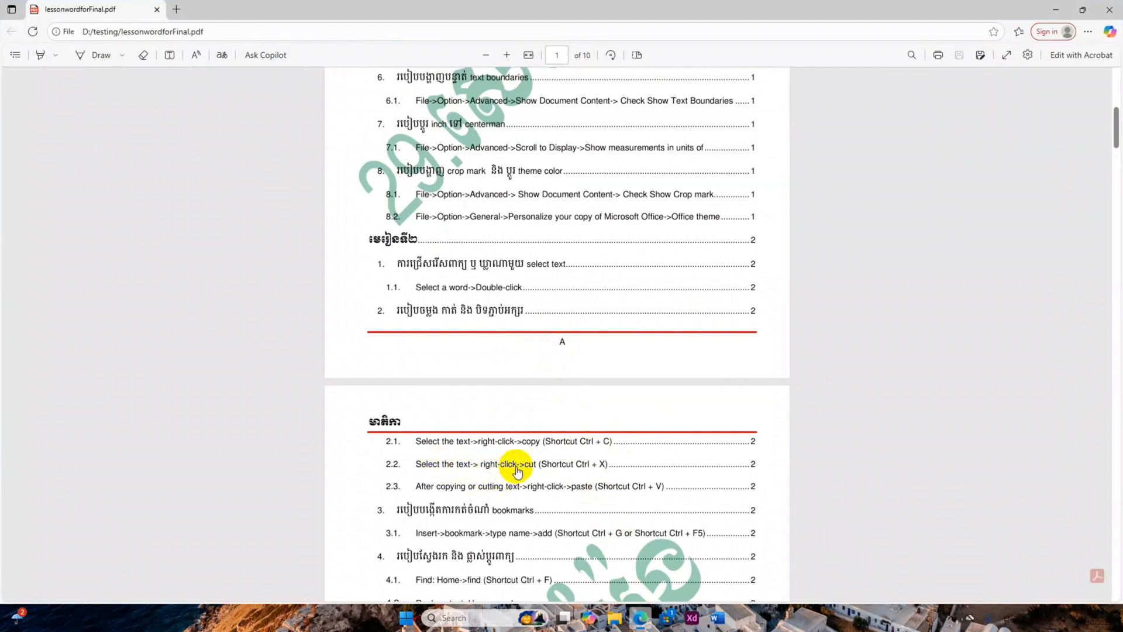
left_click(1059, 14)
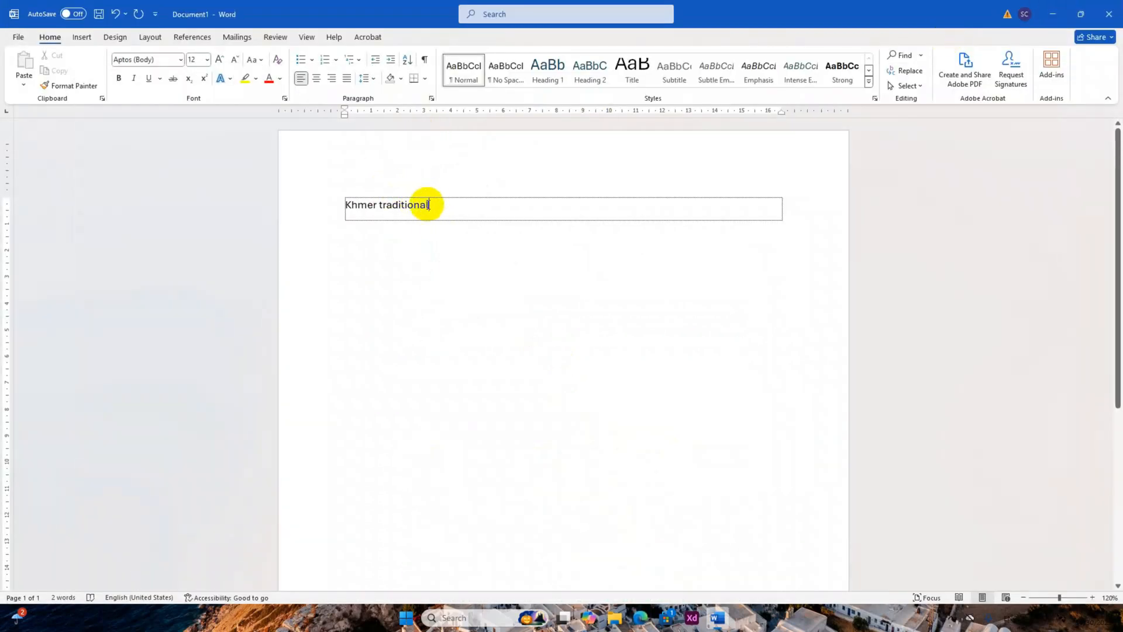
left_click_drag(430, 204, 354, 211)
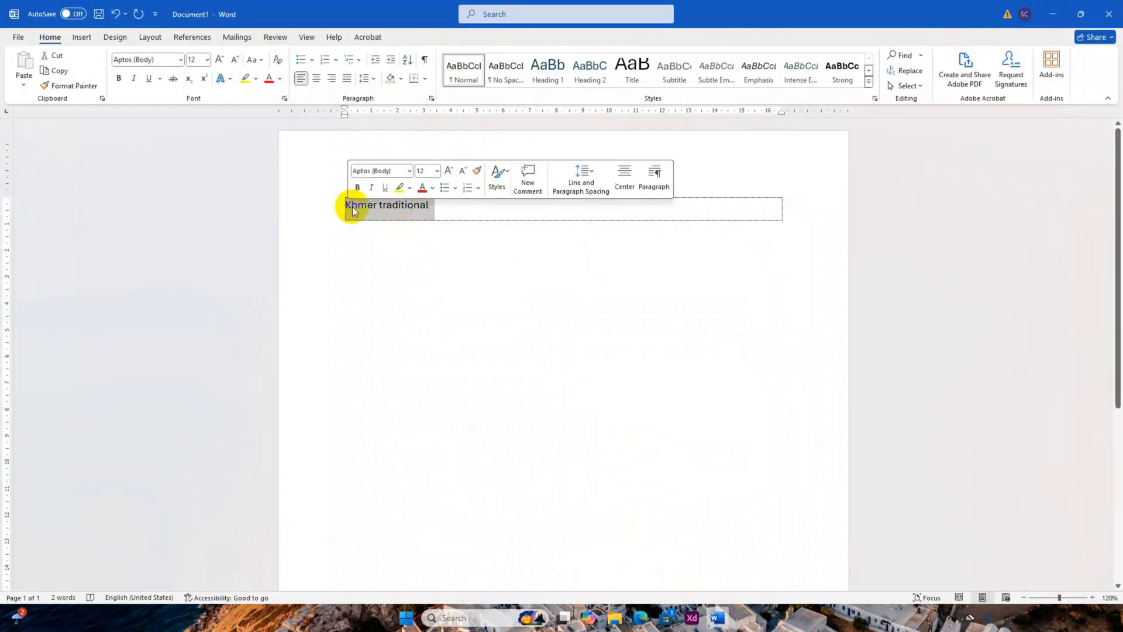
right_click(411, 206)
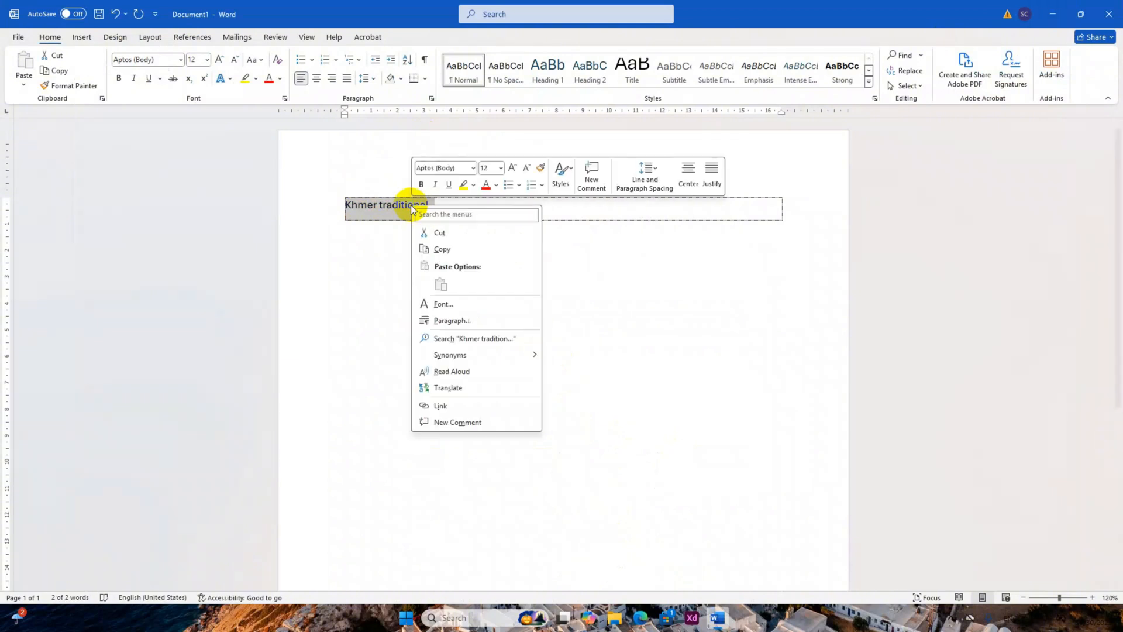
left_click(443, 231)
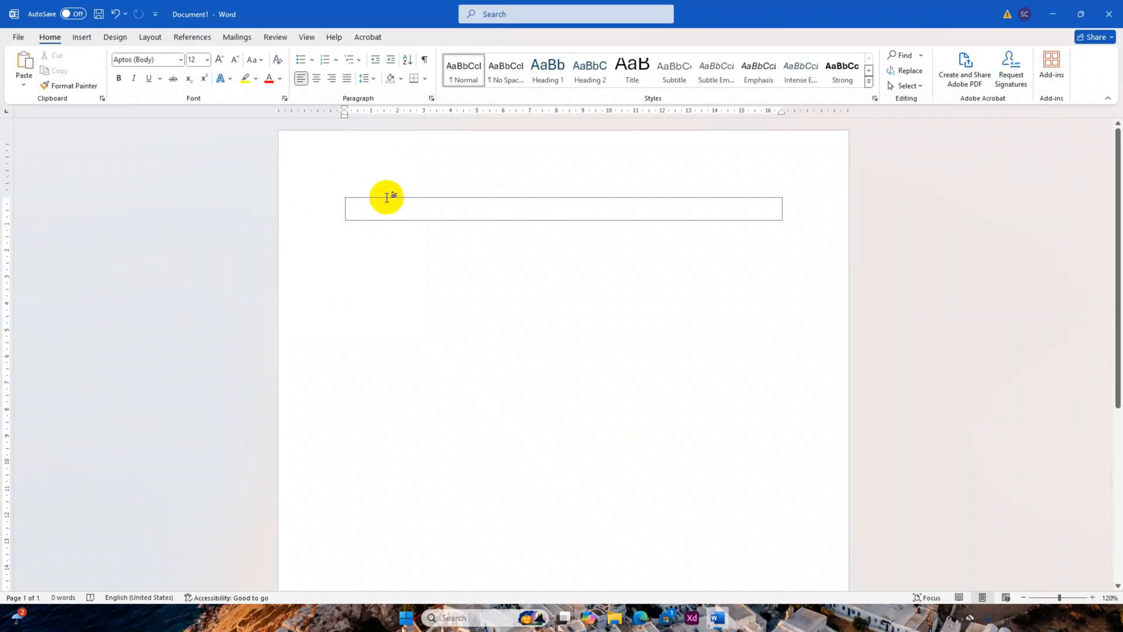
key("ctrl+z")
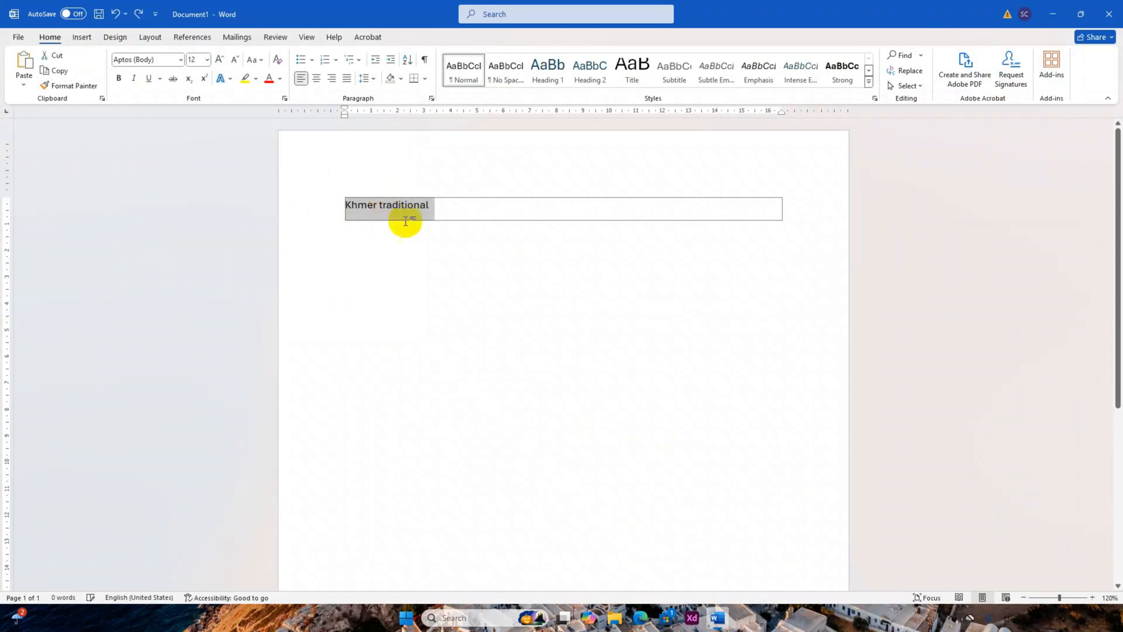
key("Right")
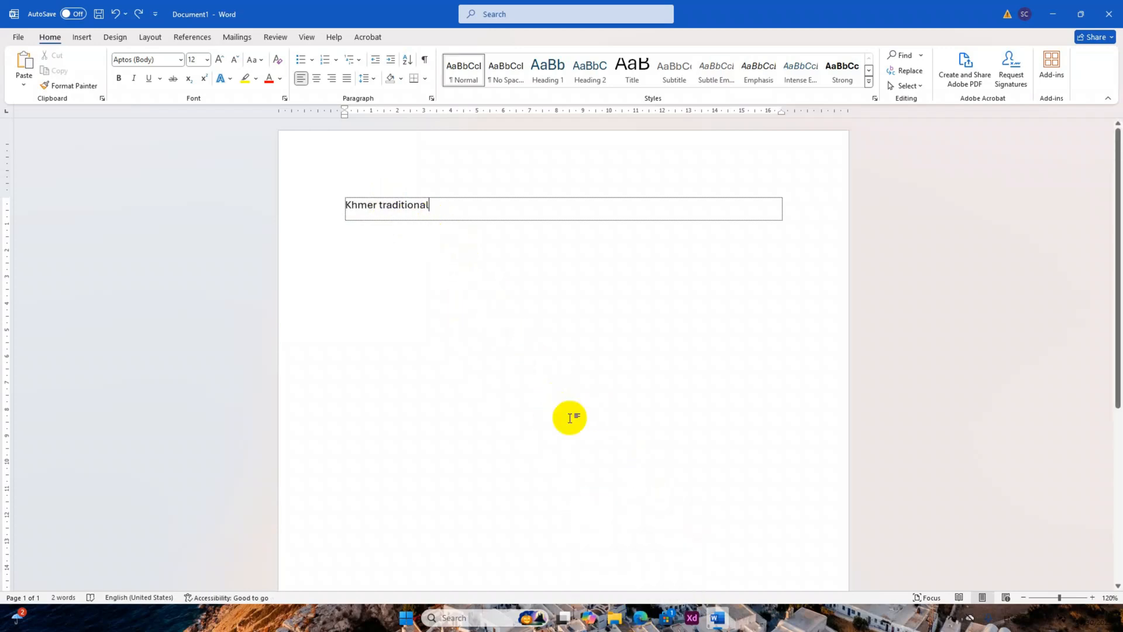
Remove the "Khmer traditional" text from the first line and paste it on a new second line.
left_click(641, 618)
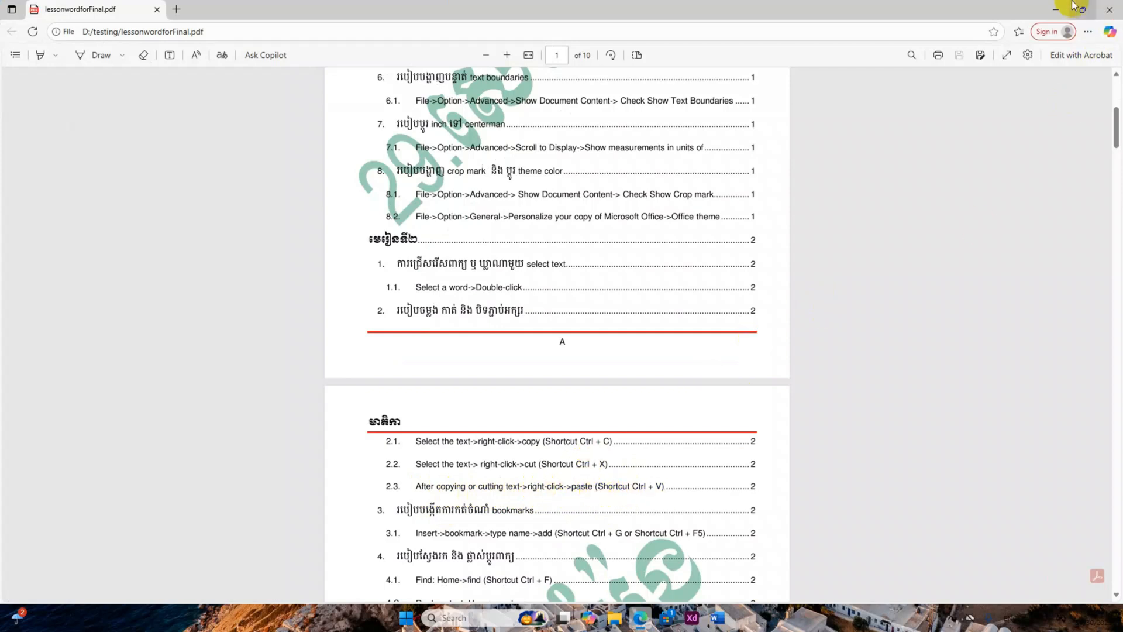
left_click(1056, 8)
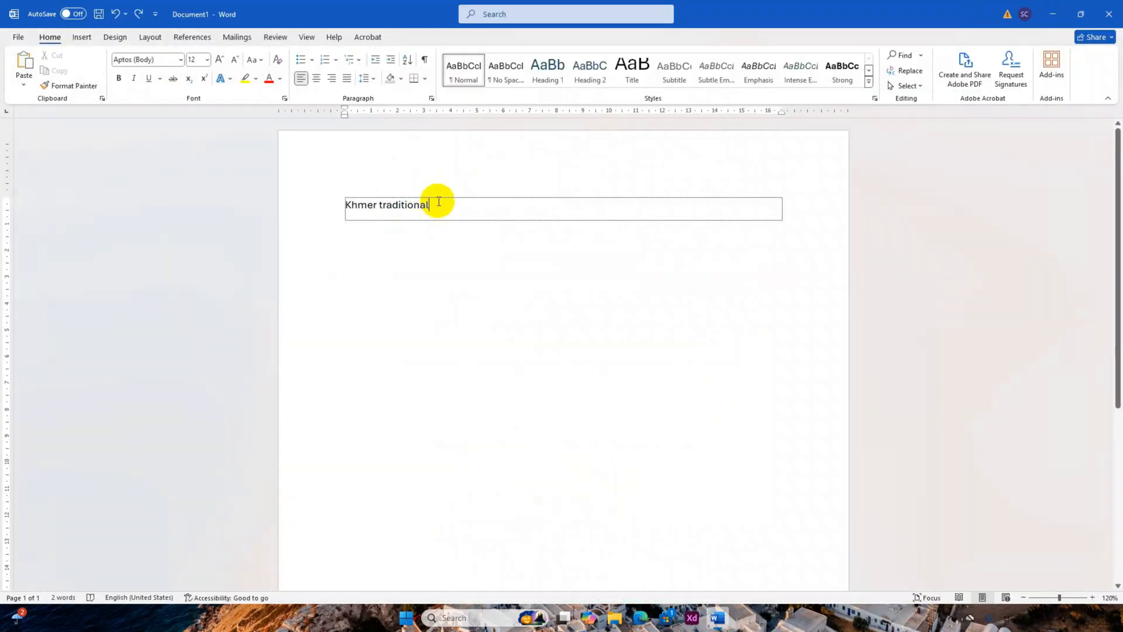
key("ctrl+a")
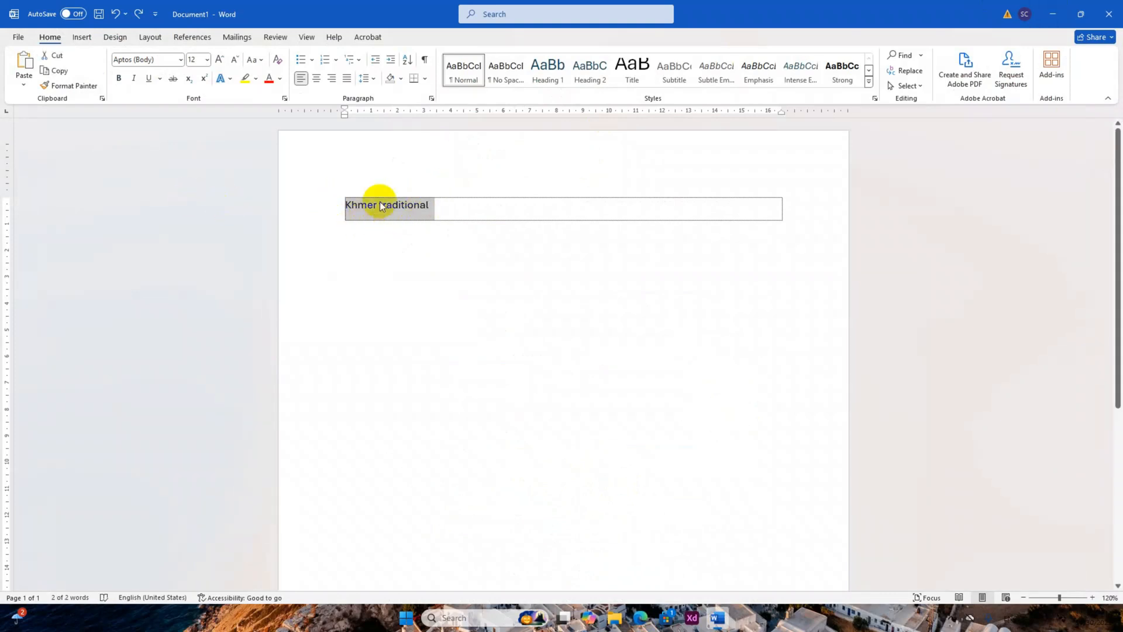
key("Delete")
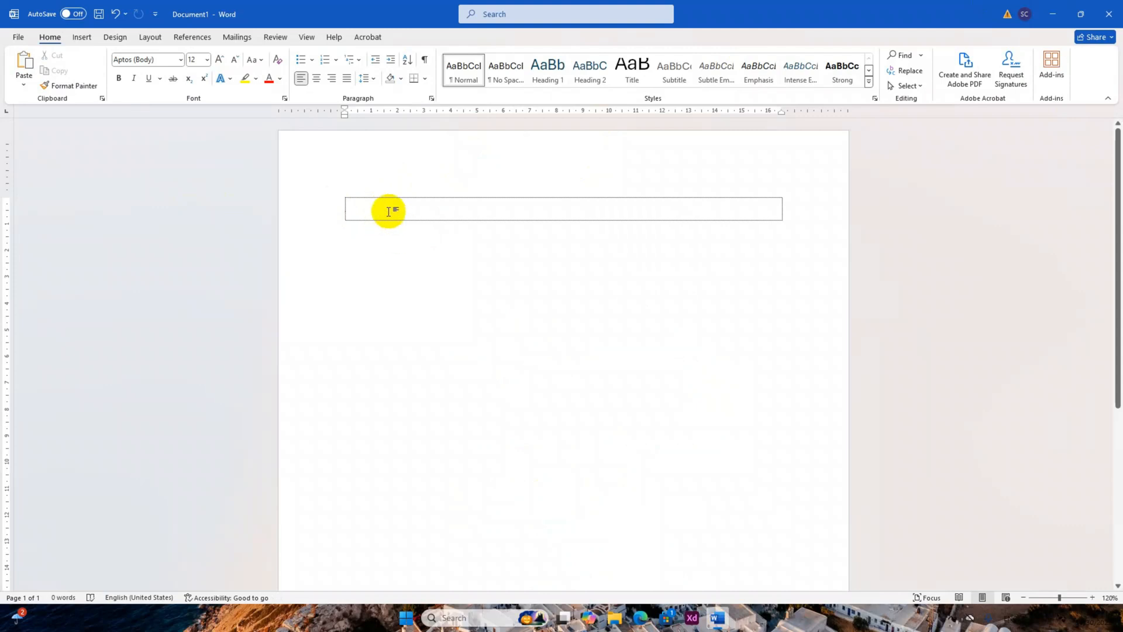
key("ctrl+z")
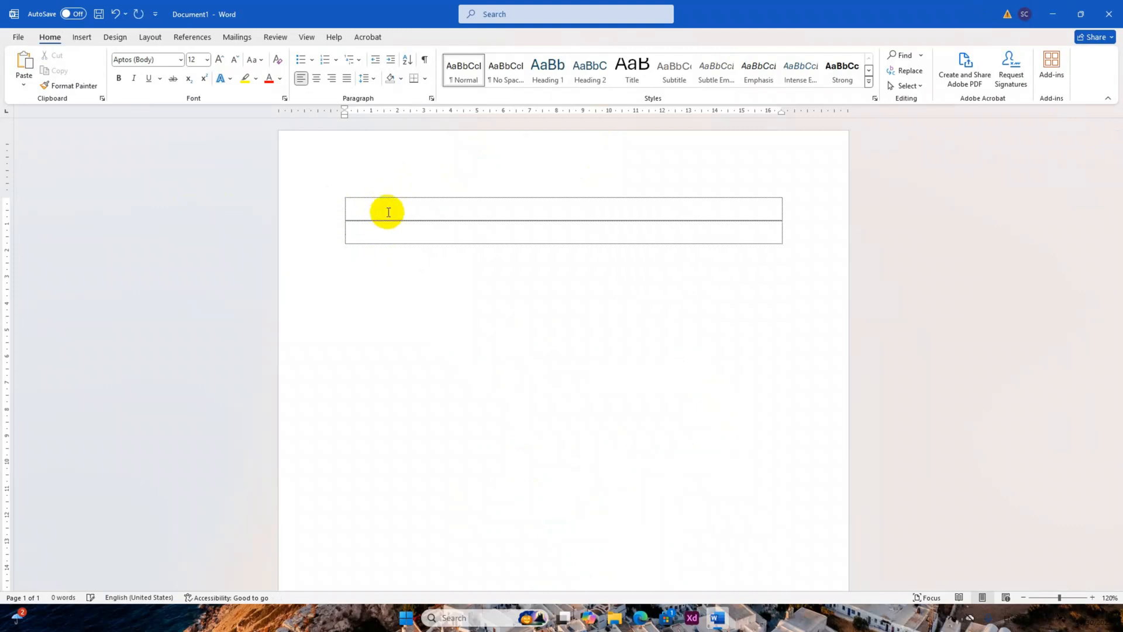
key("ctrl+v")
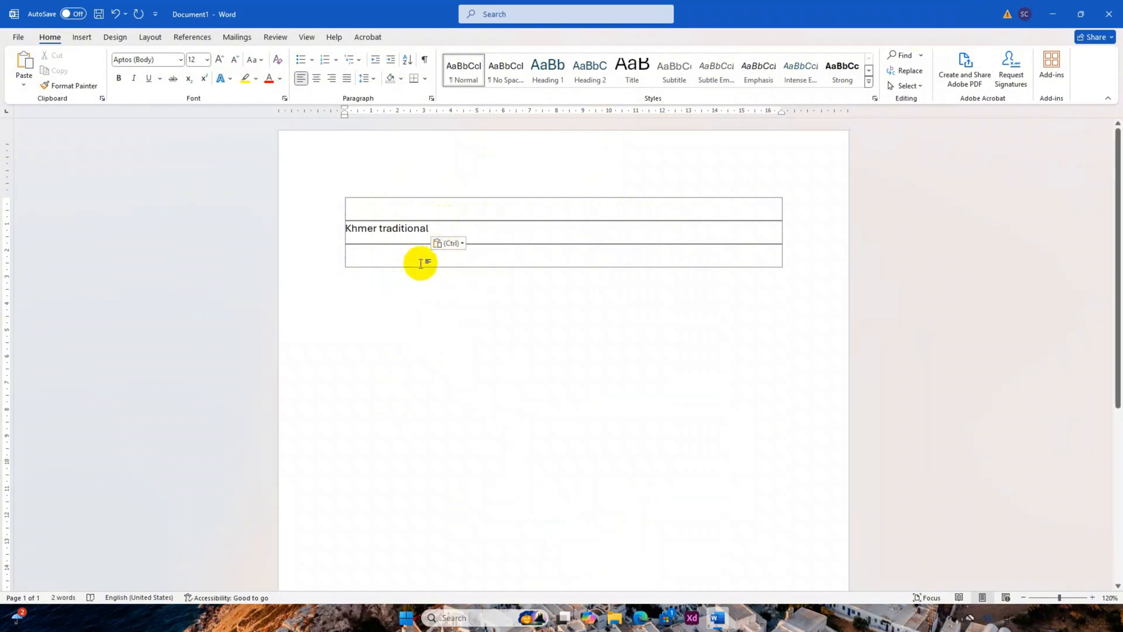
Look at the paste options for the empty third line and the paste instructions in the lesson PDF.
right_click(398, 259)
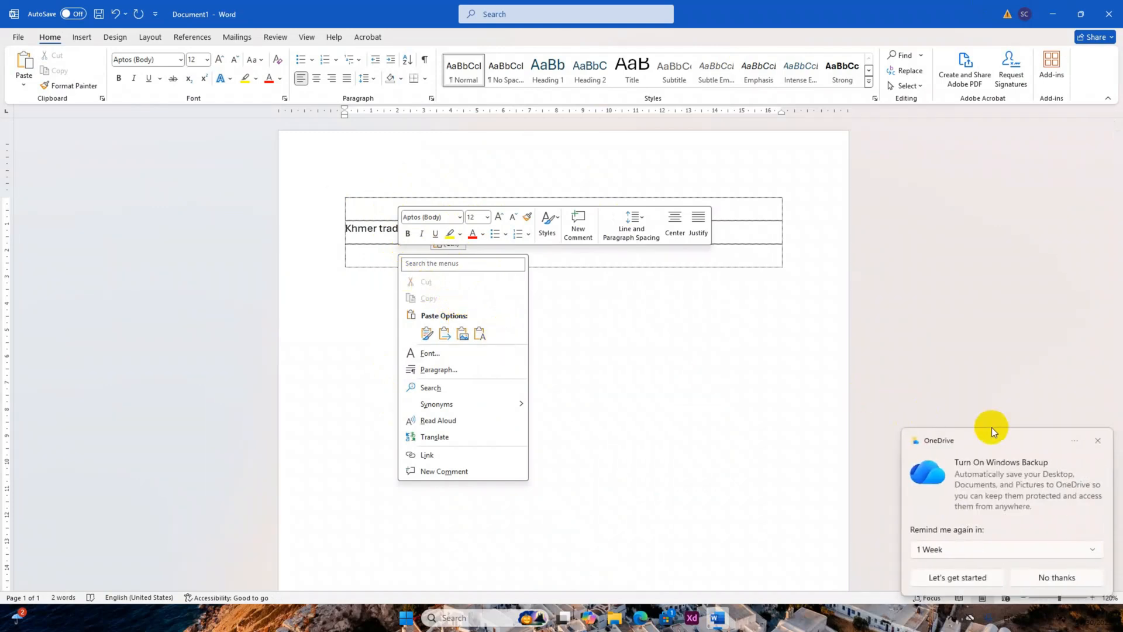
left_click(1101, 444)
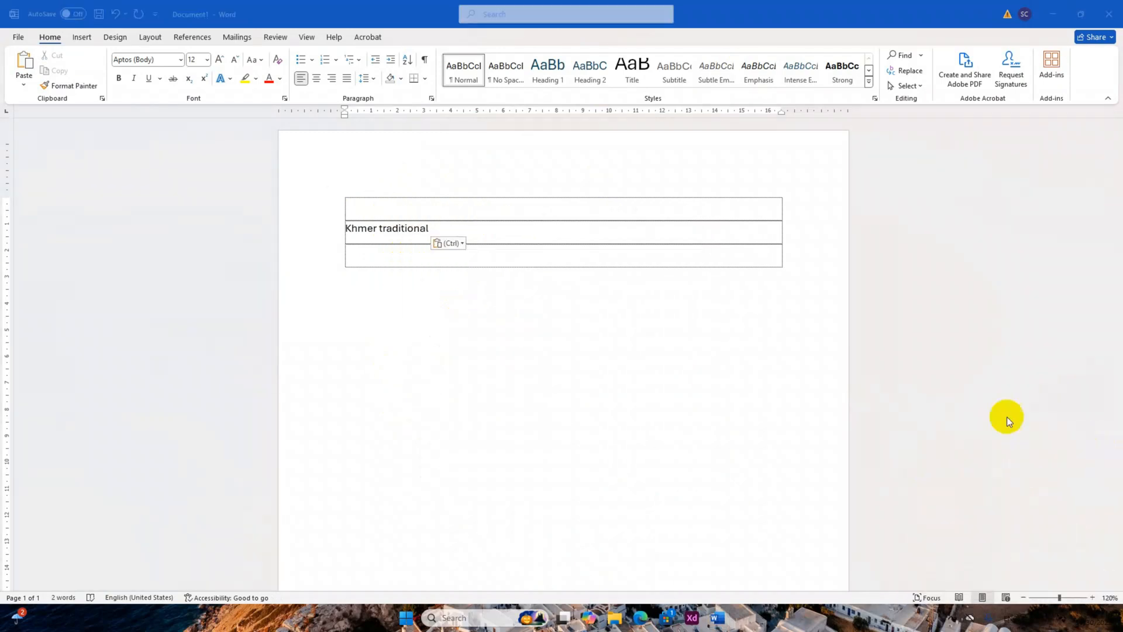
right_click(373, 257)
left_click(641, 618)
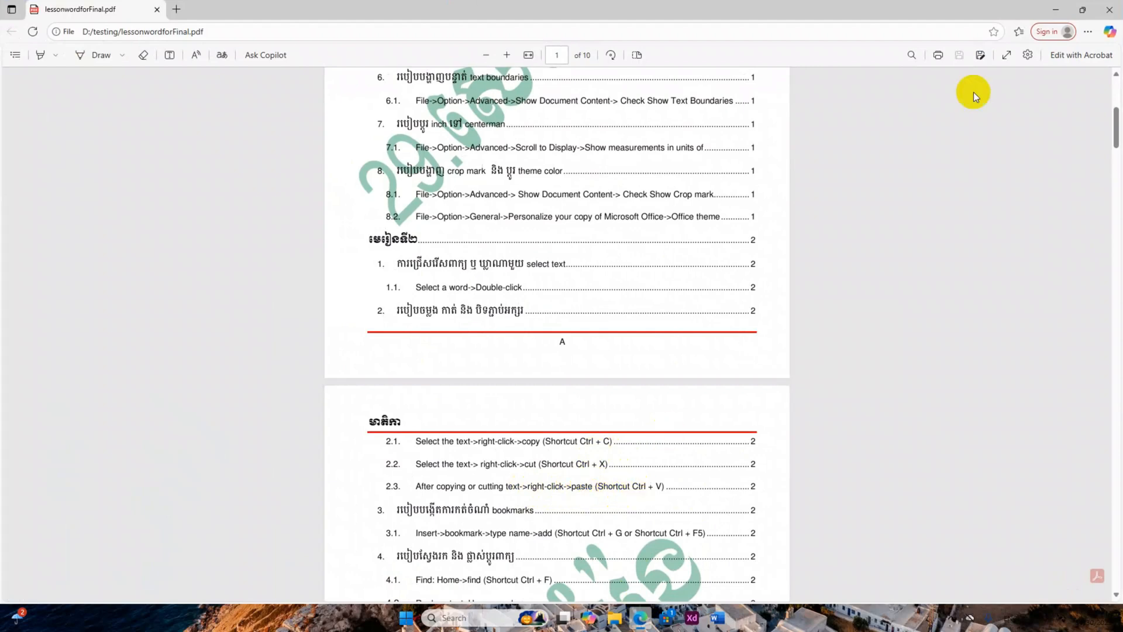
left_click(1061, 7)
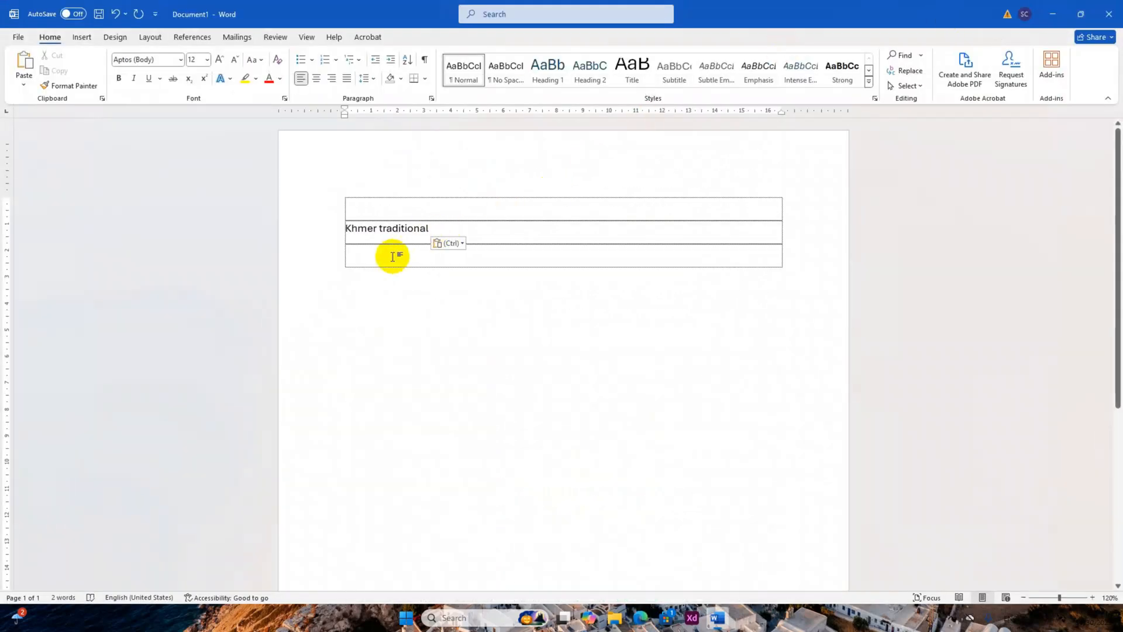
Paste the copied text on the empty third line using the Keep Text Only option.
right_click(392, 256)
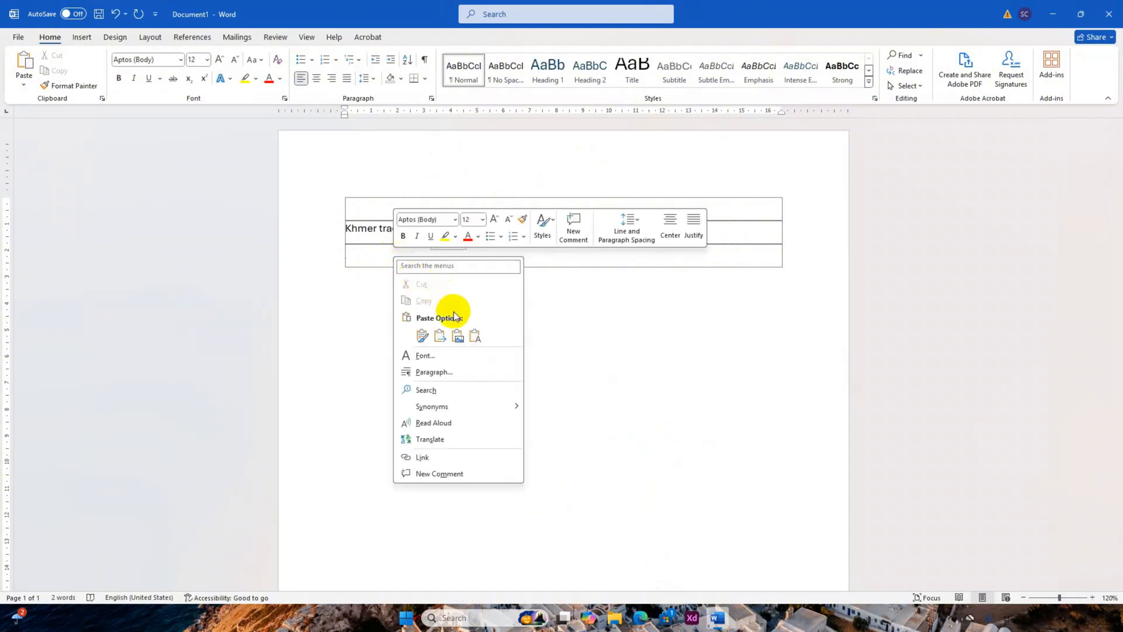
left_click(474, 336)
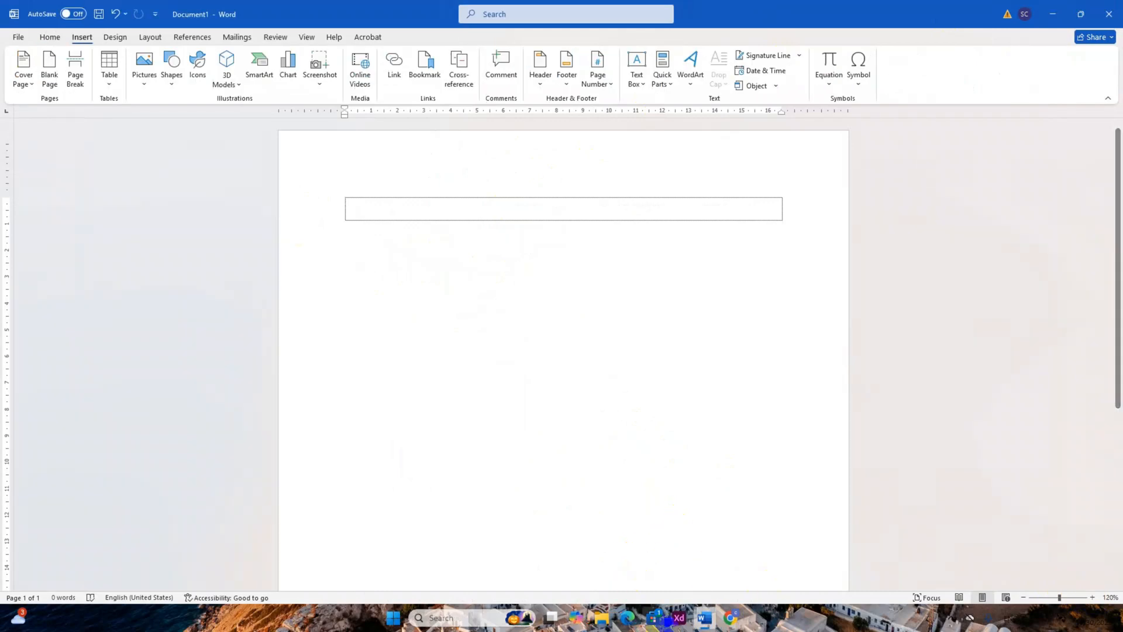
Check the bookmark instructions in the lesson PDF and return to the blank Word document.
left_click(637, 621)
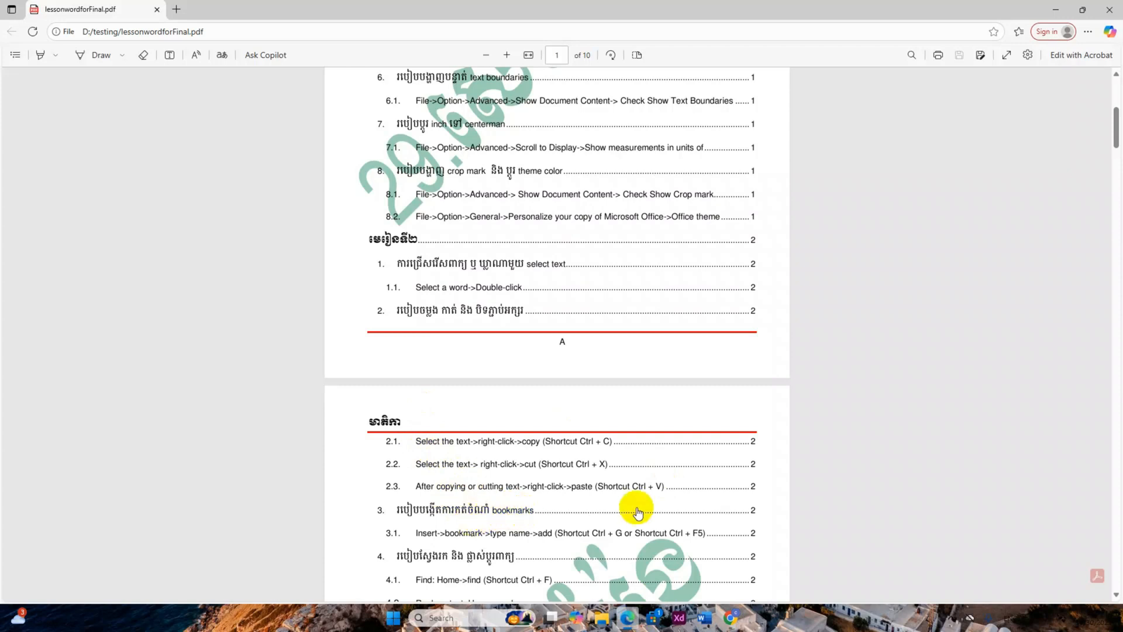
scroll(636, 507, "down", 3)
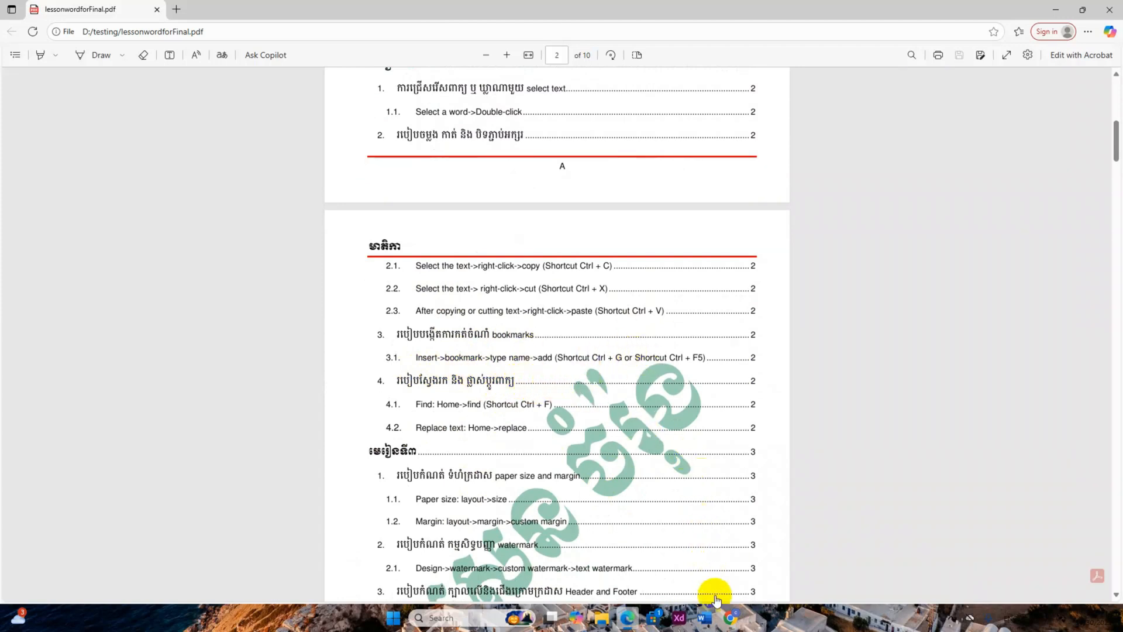
left_click(704, 618)
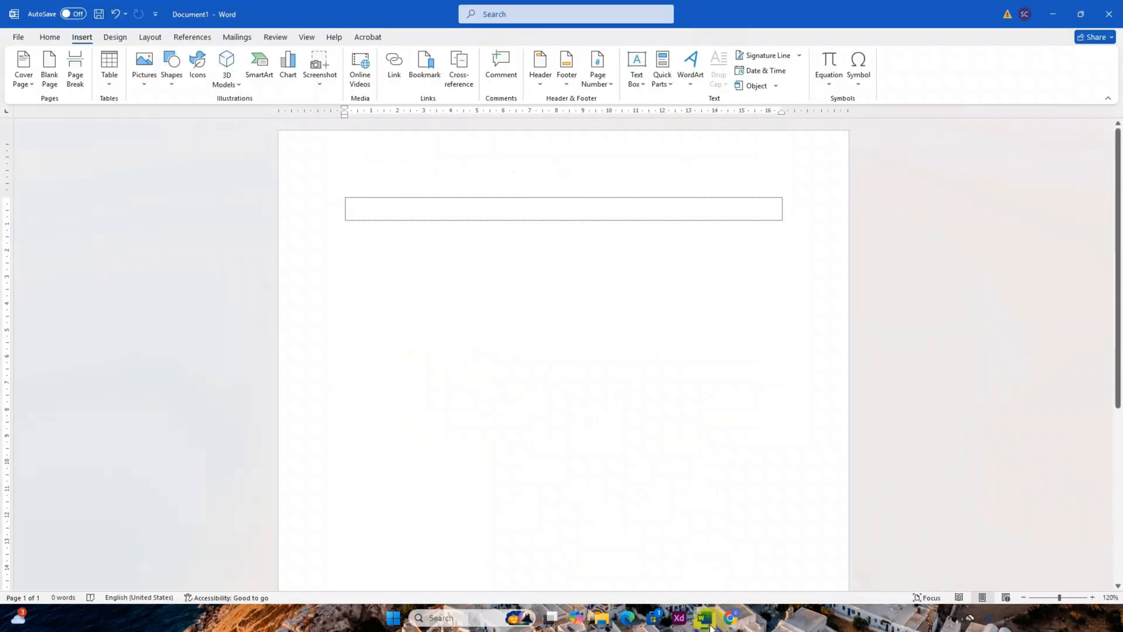
Generate ten paragraphs of placeholder text on the first line with =lorem(10).
left_click(391, 210)
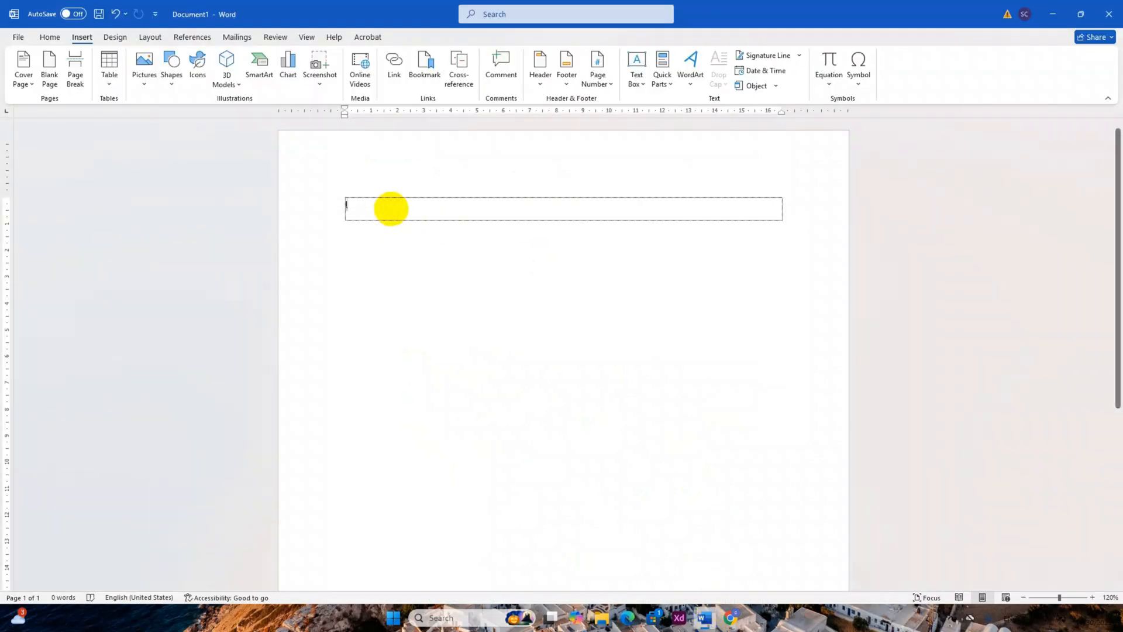
type("lorem(")
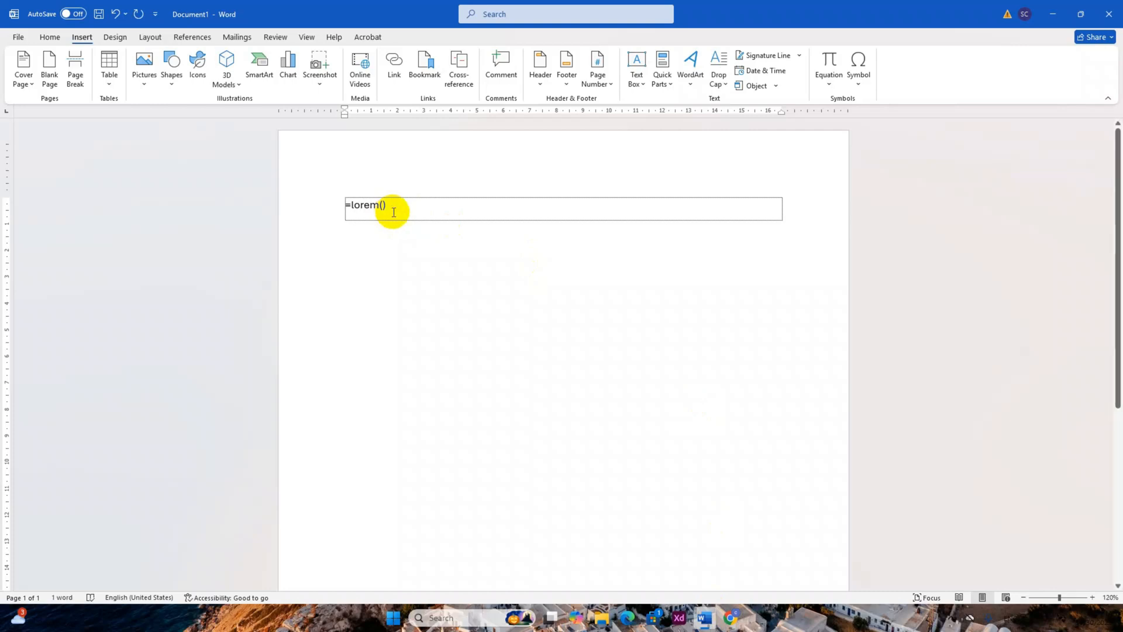
type("10")
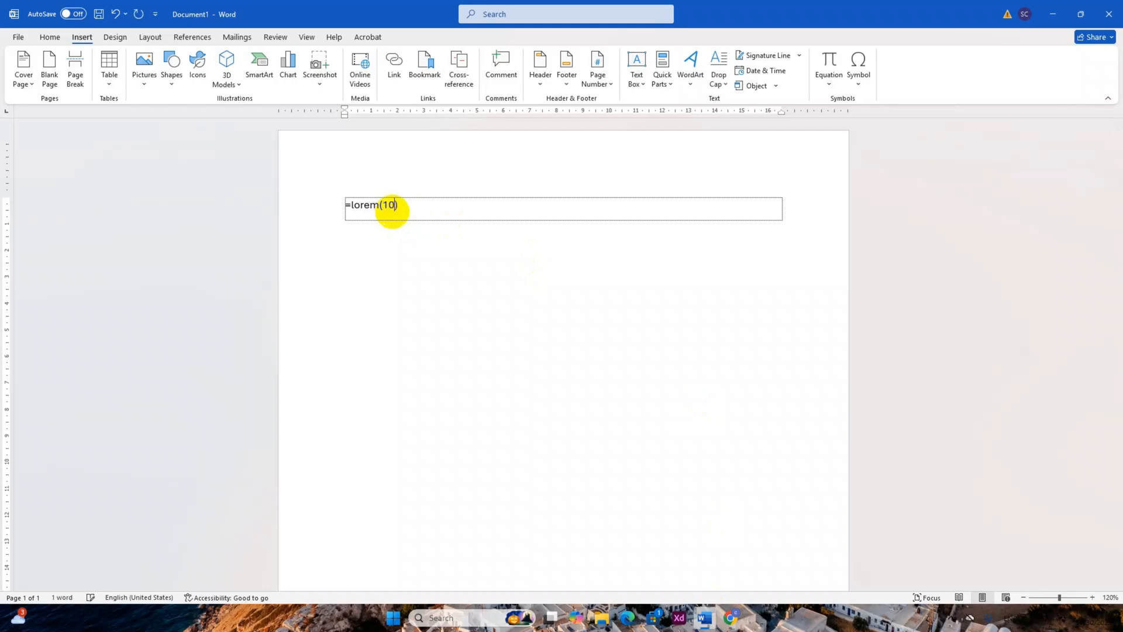
key("Return")
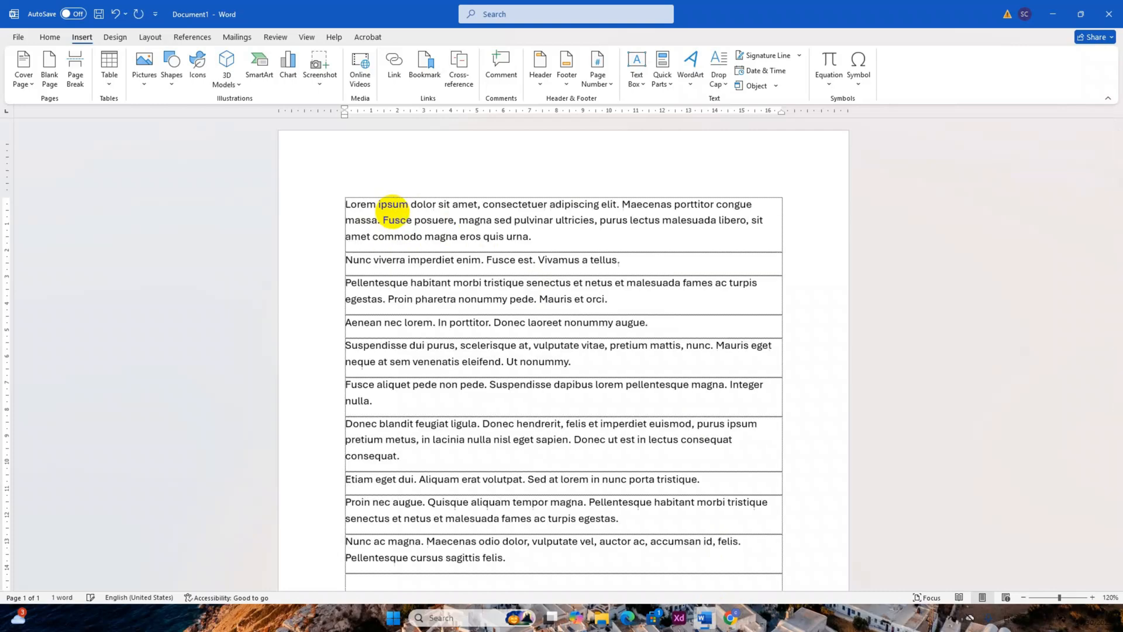
scroll(488, 258, "down", 5)
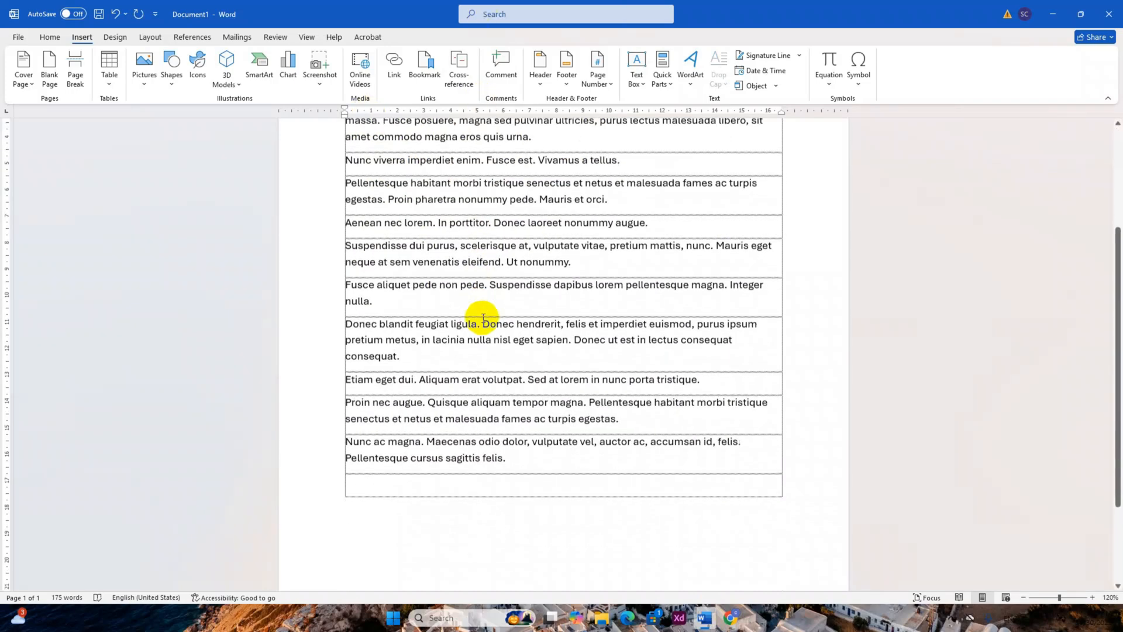
scroll(490, 328, "up", 4)
scroll(492, 279, "up", 1)
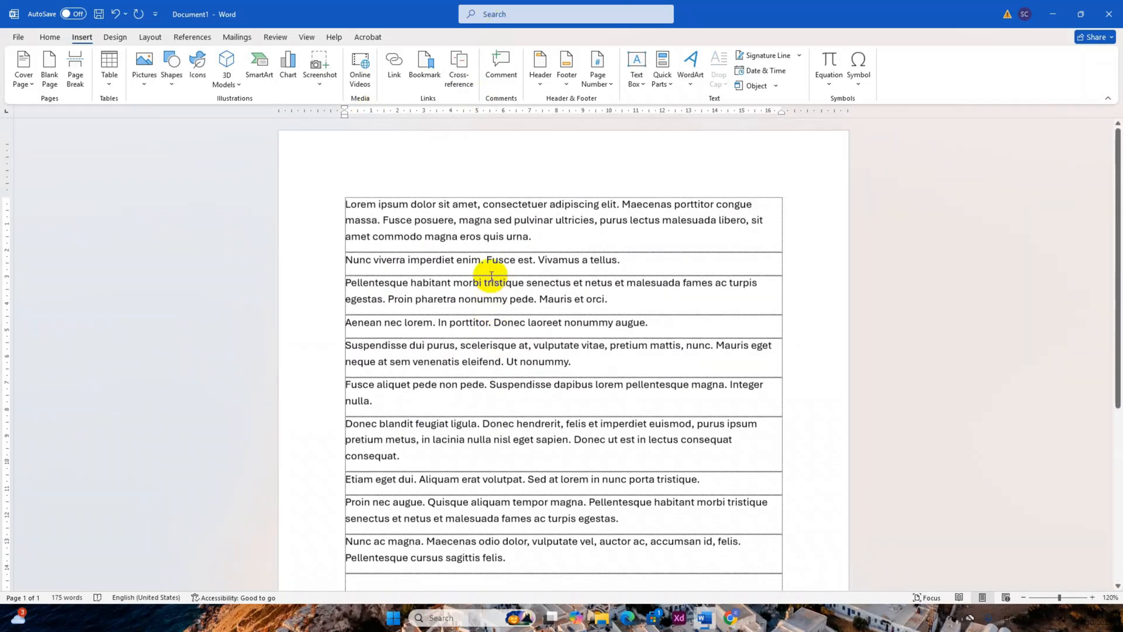
Generate twenty more placeholder paragraphs on the empty last line with =lorem(20).
scroll(489, 282, "down", 3)
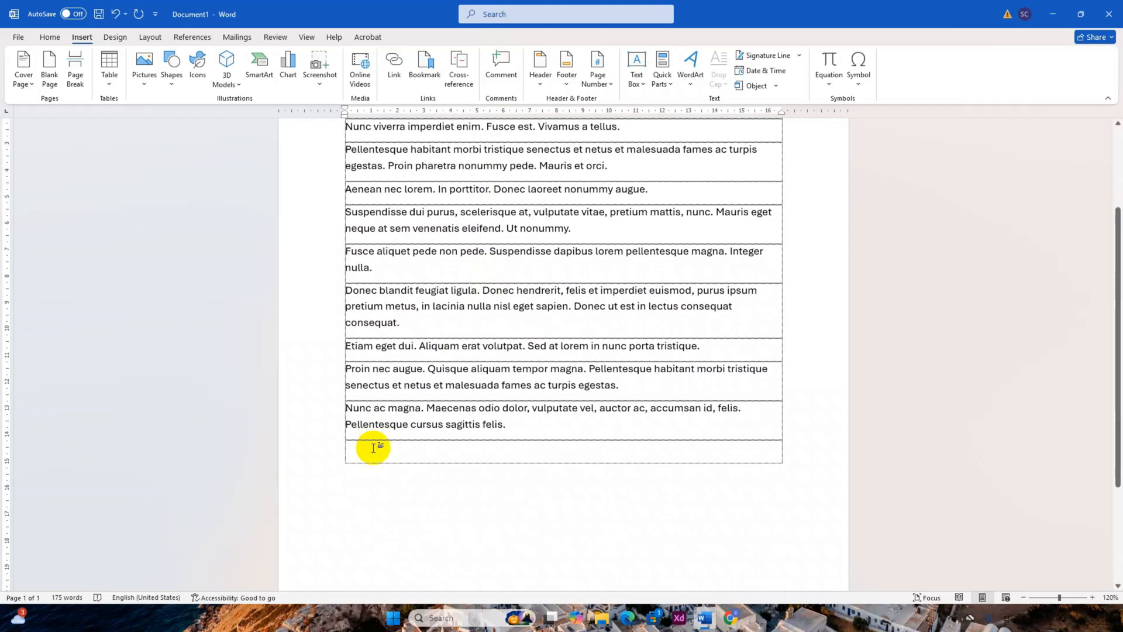
type("=")
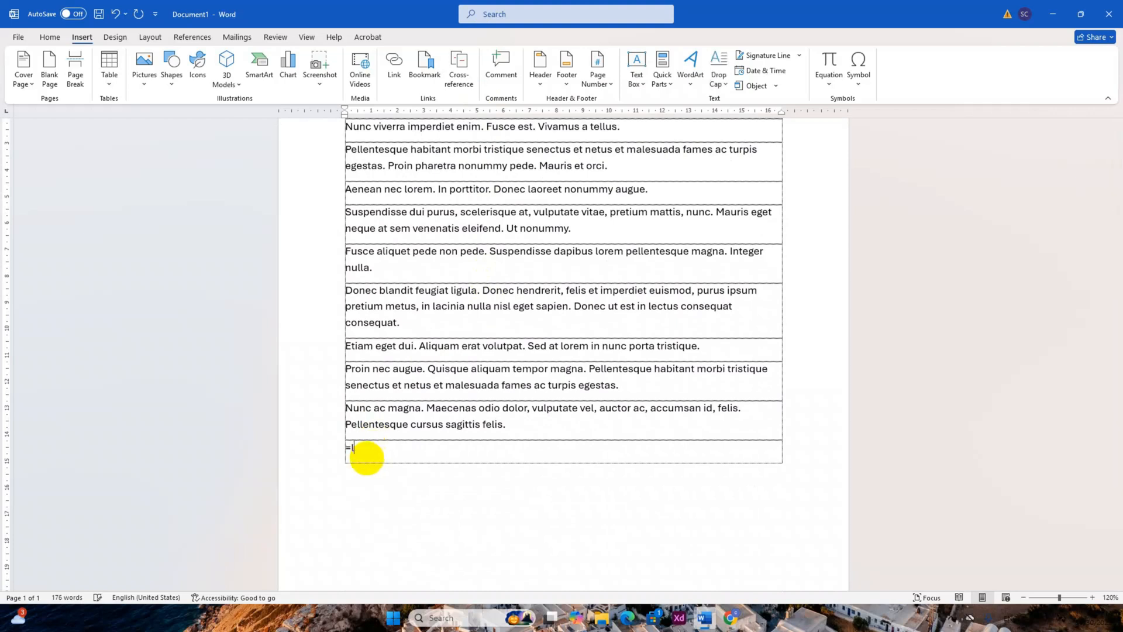
type("lorem")
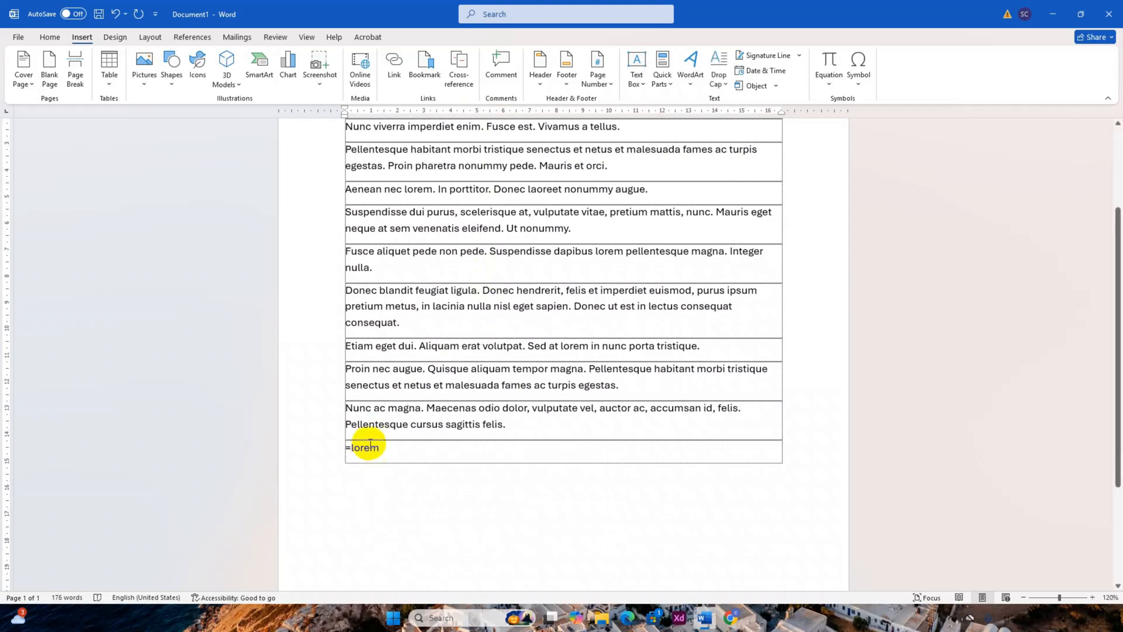
type("()")
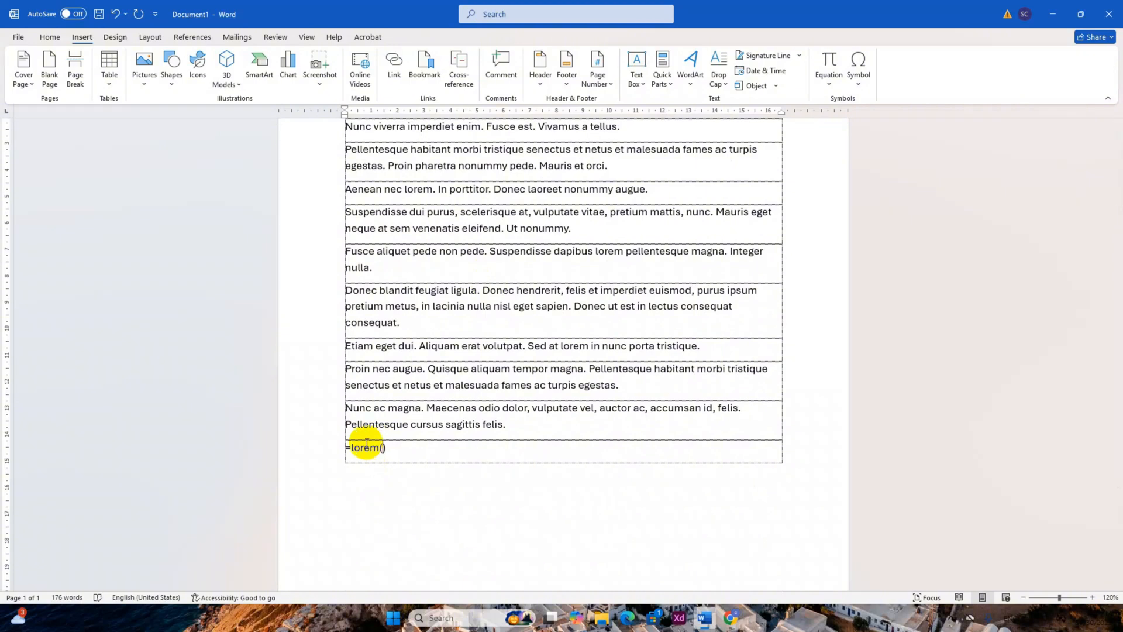
type("20")
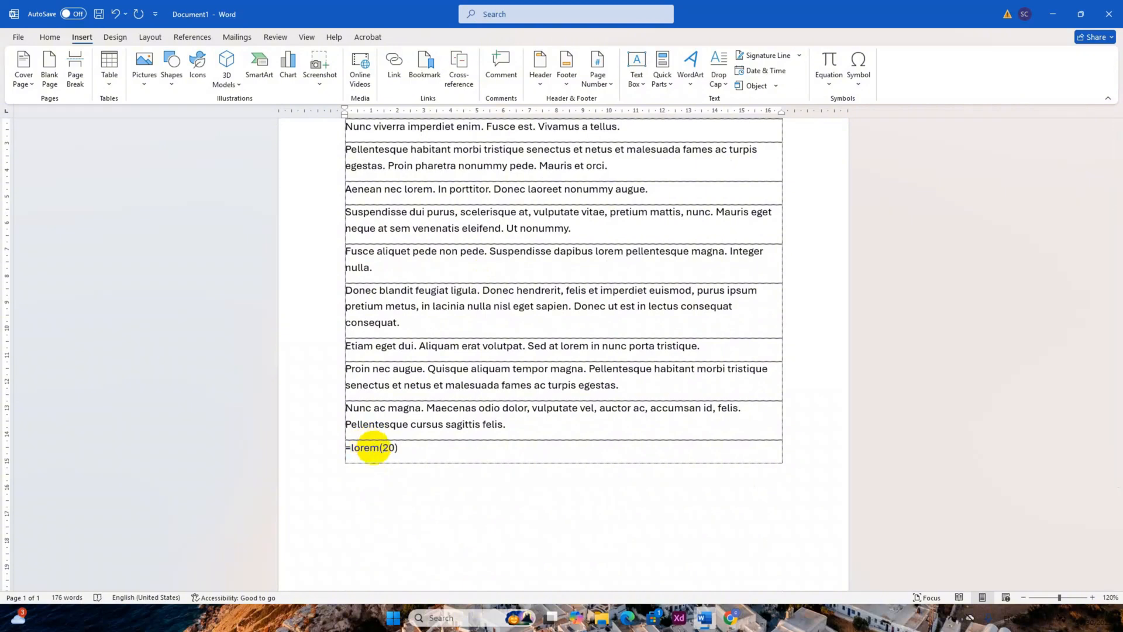
key("Return")
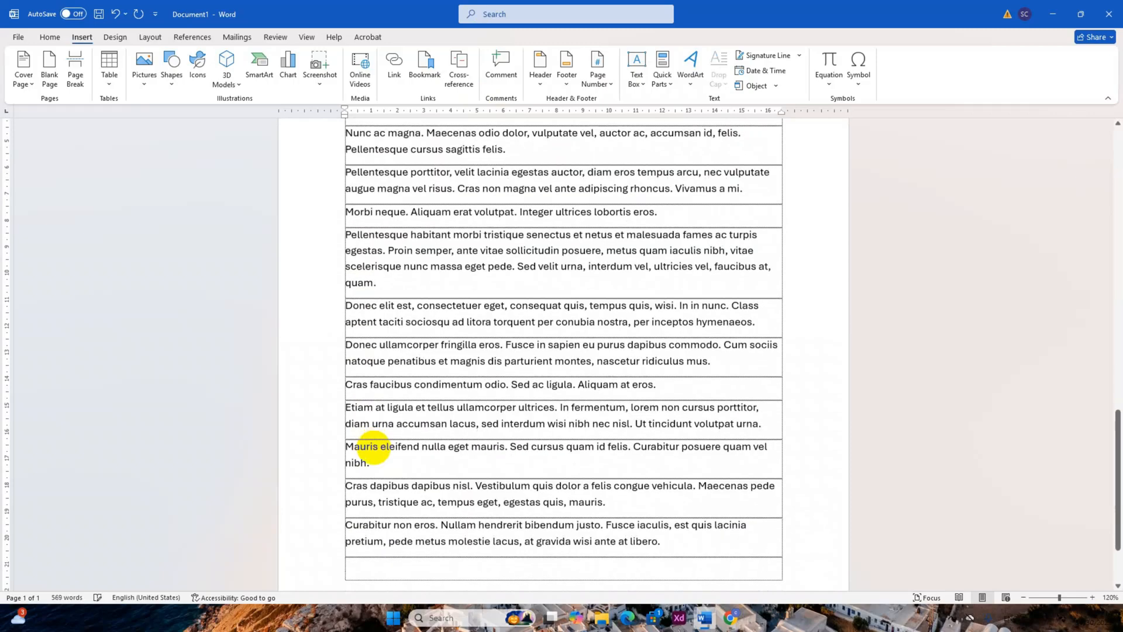
scroll(503, 389, "down", 1)
scroll(503, 389, "down", 2)
scroll(570, 401, "up", 10)
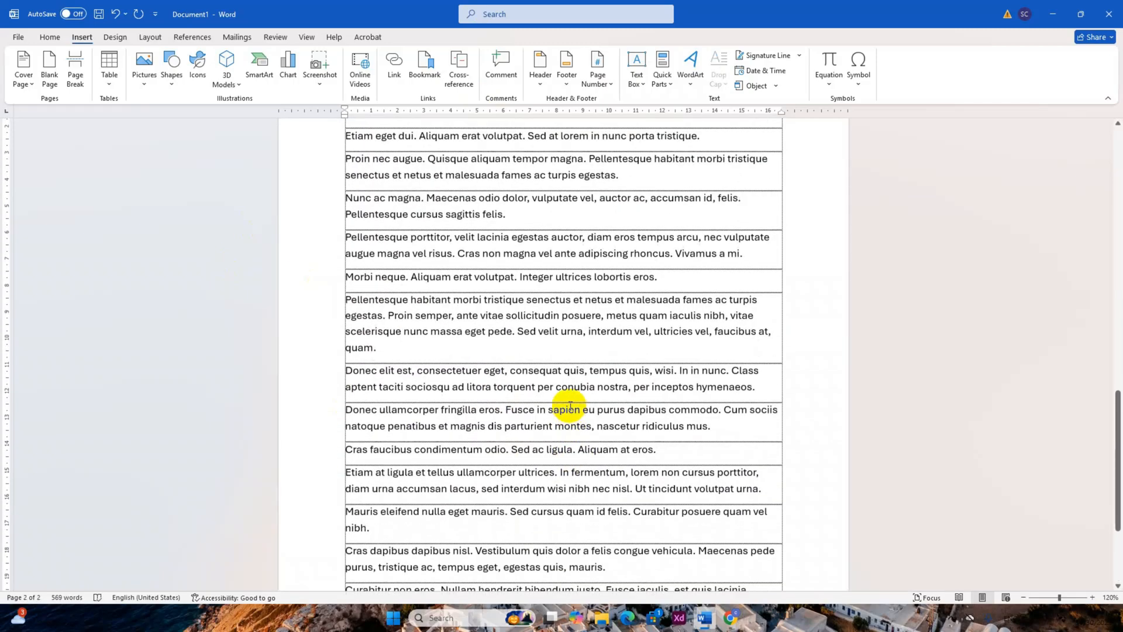
scroll(559, 368, "up", 10)
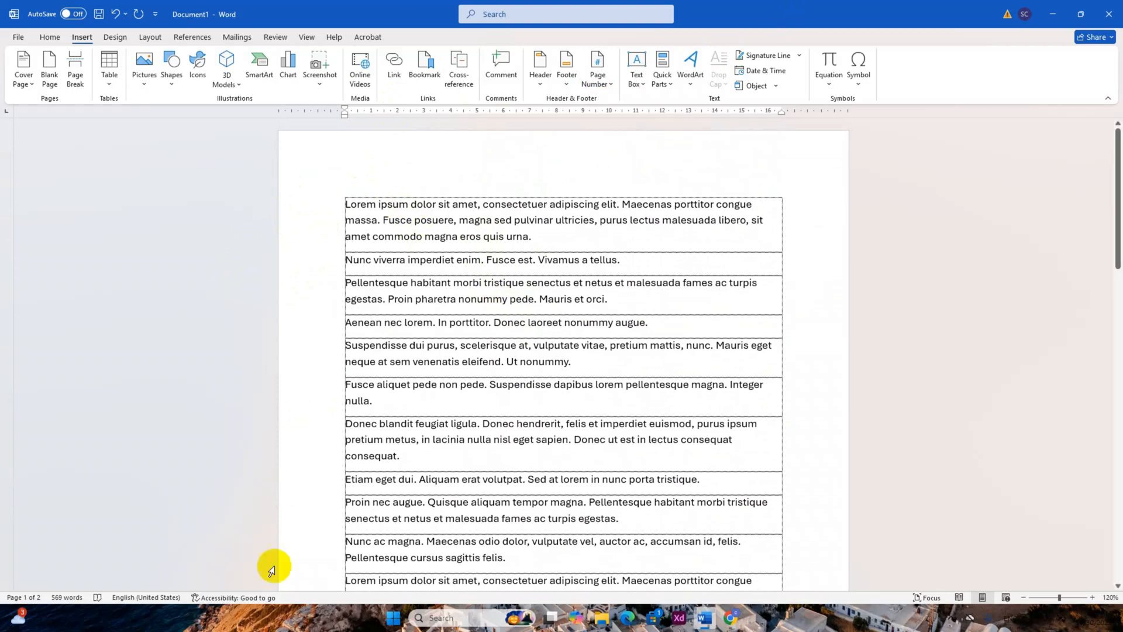
Colour the word "Etiam" red at the start of the second paragraph on page 2.
scroll(451, 310, "down", 2)
scroll(451, 311, "down", 8)
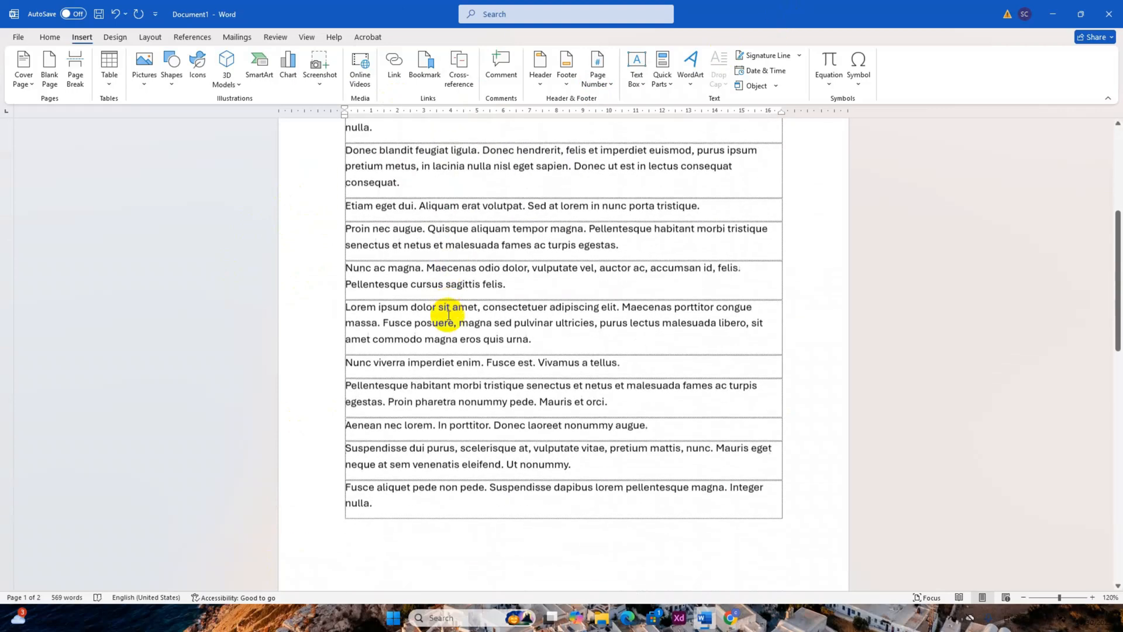
scroll(454, 333, "down", 1)
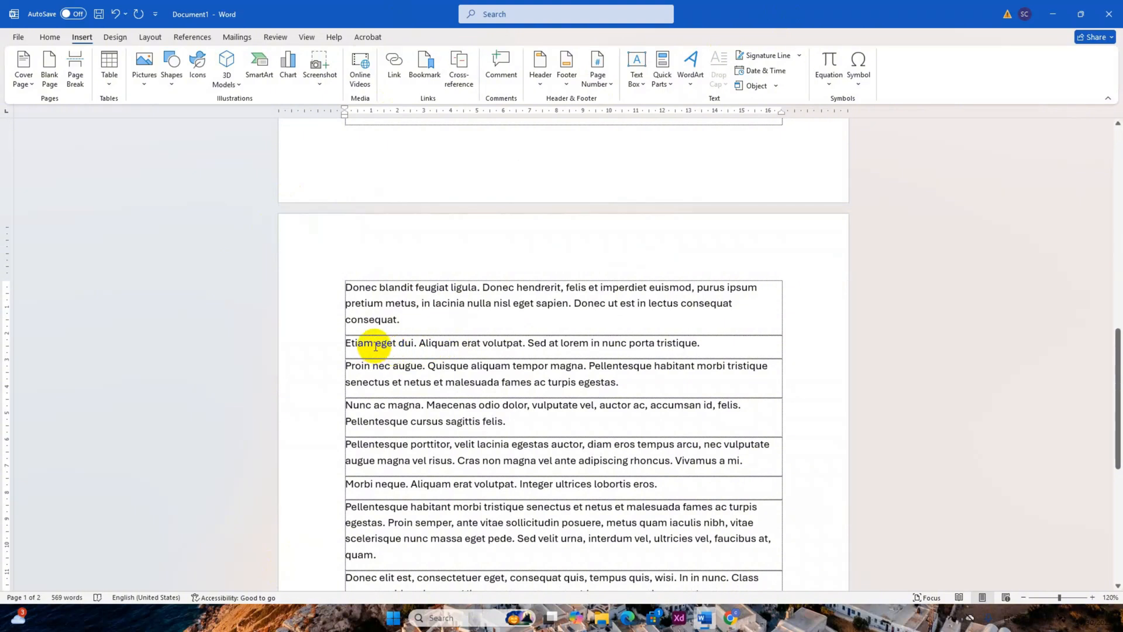
left_click_drag(375, 346, 339, 351)
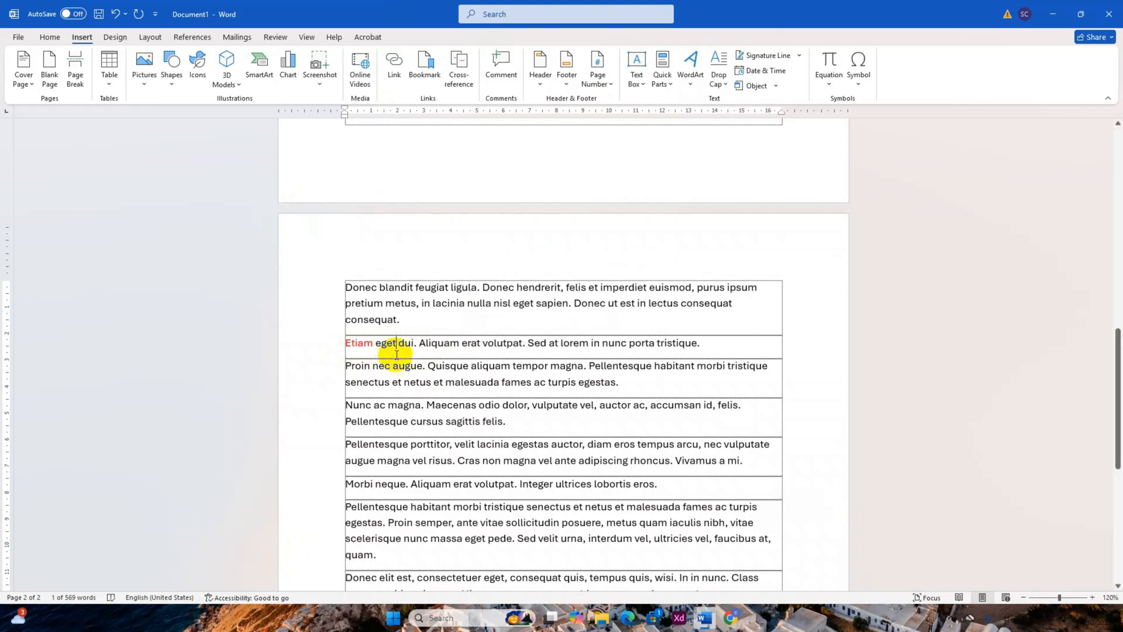
Add a bookmark named Etiam after the word "eget" in the paragraph with the red word.
left_click(378, 342)
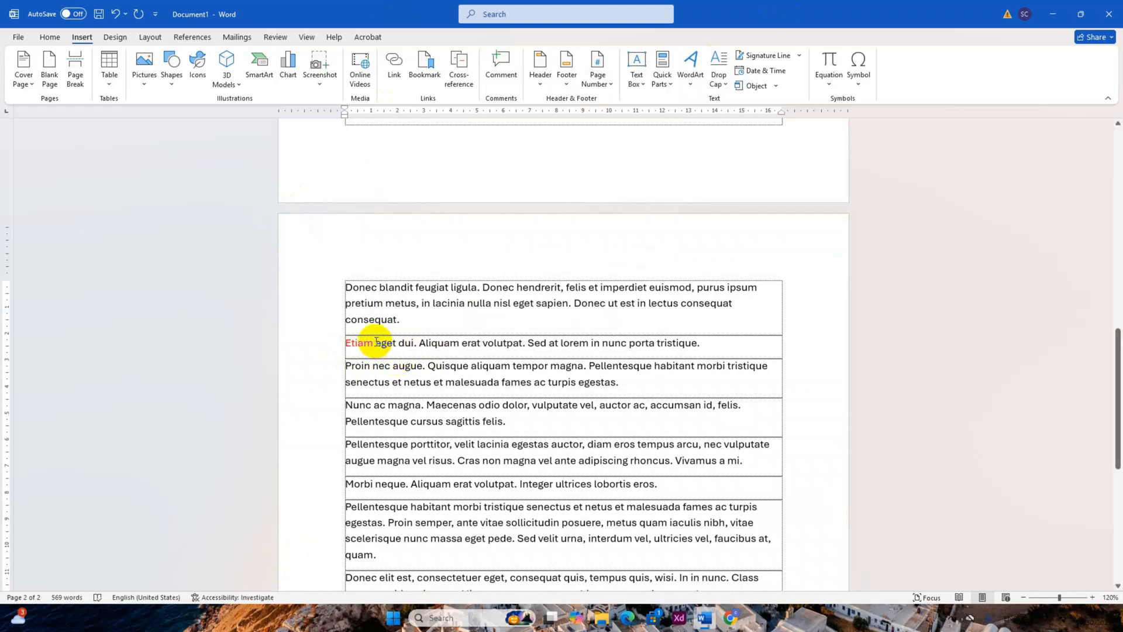
left_click(48, 37)
left_click(80, 38)
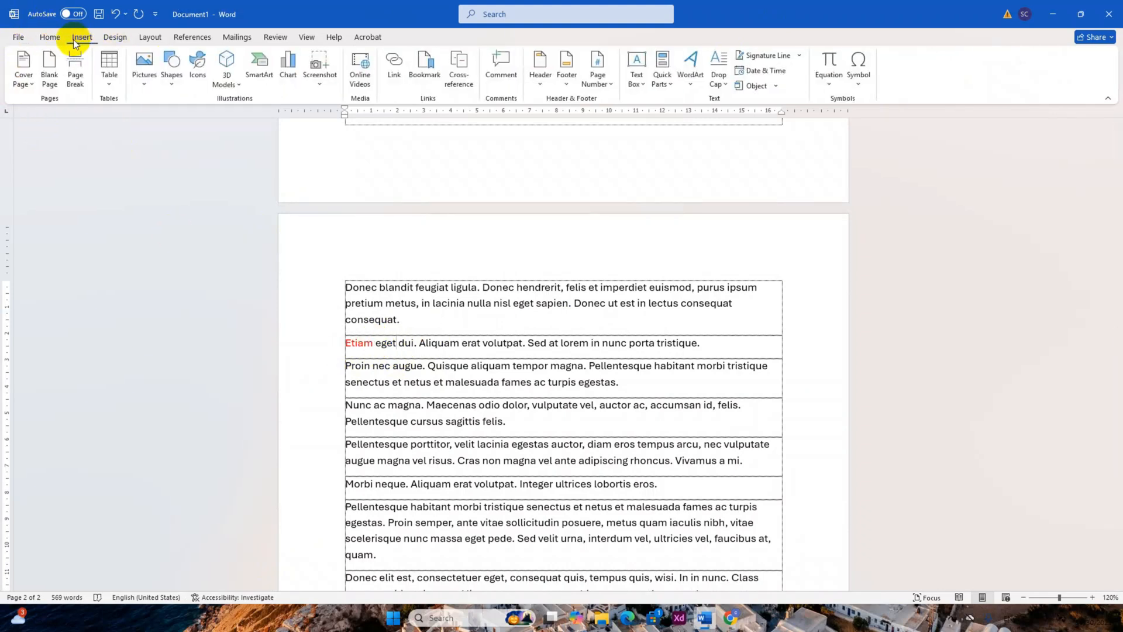
left_click(418, 72)
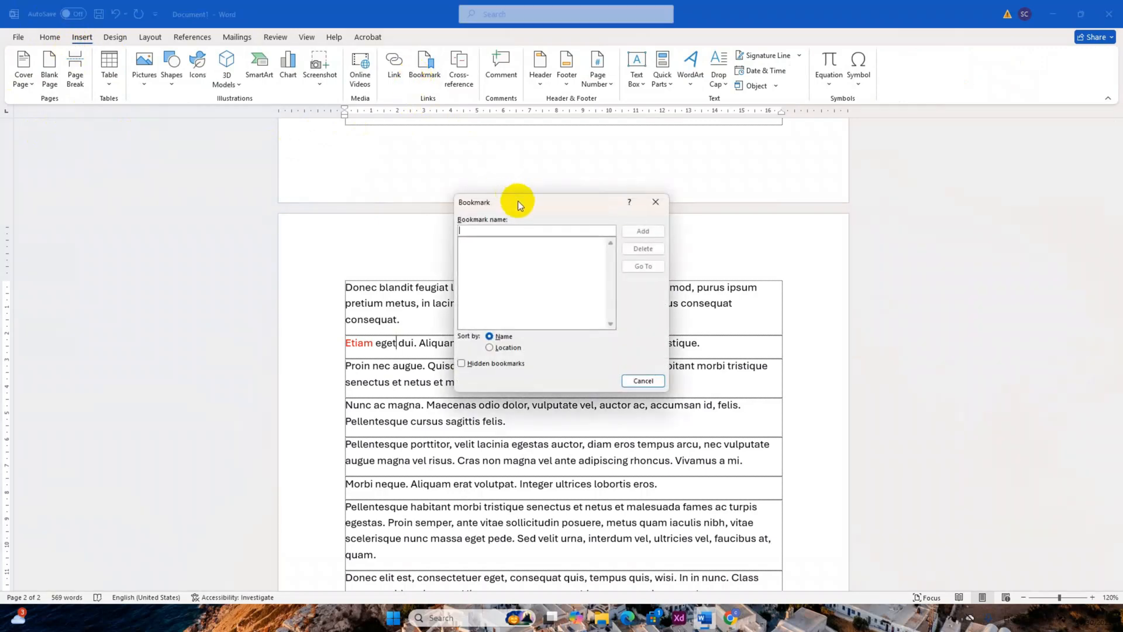
left_click_drag(511, 202, 608, 208)
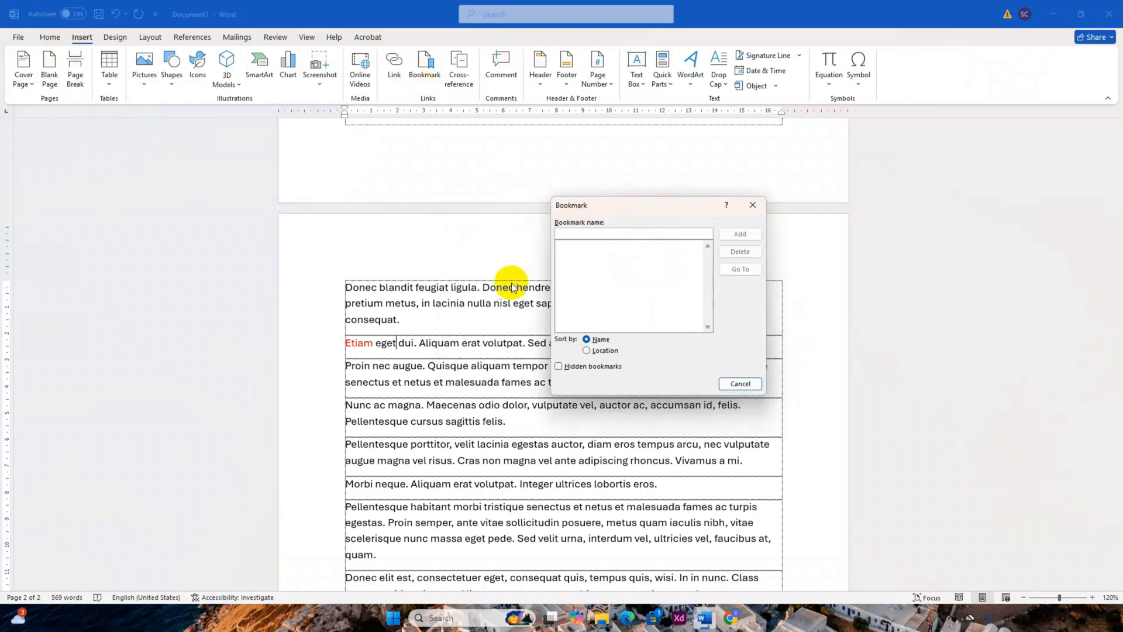
left_click(596, 233)
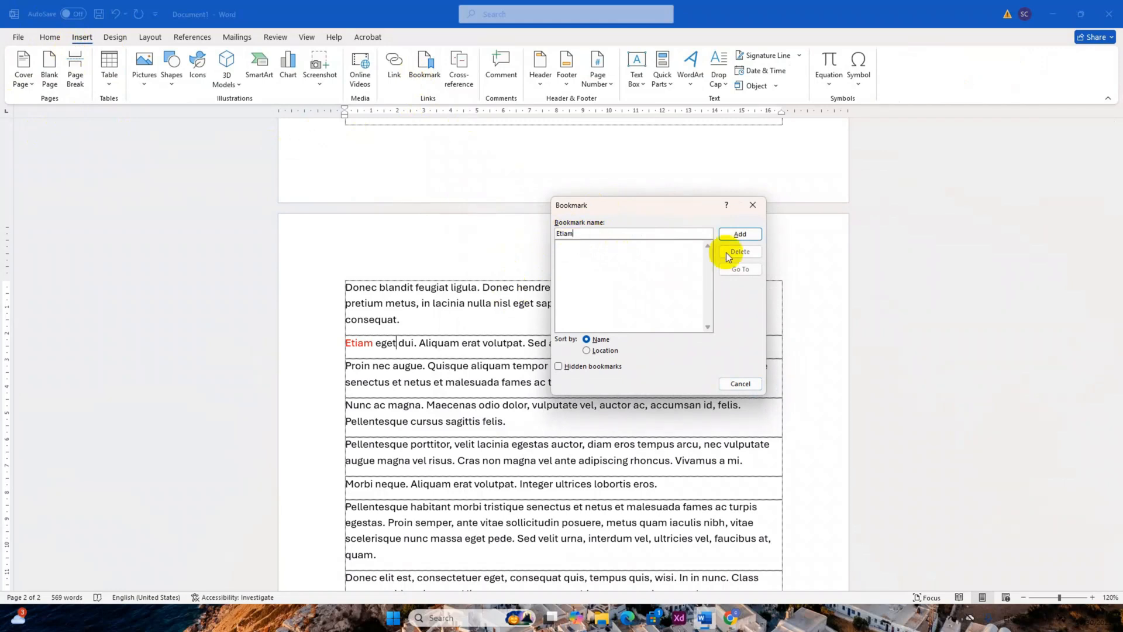
left_click(740, 234)
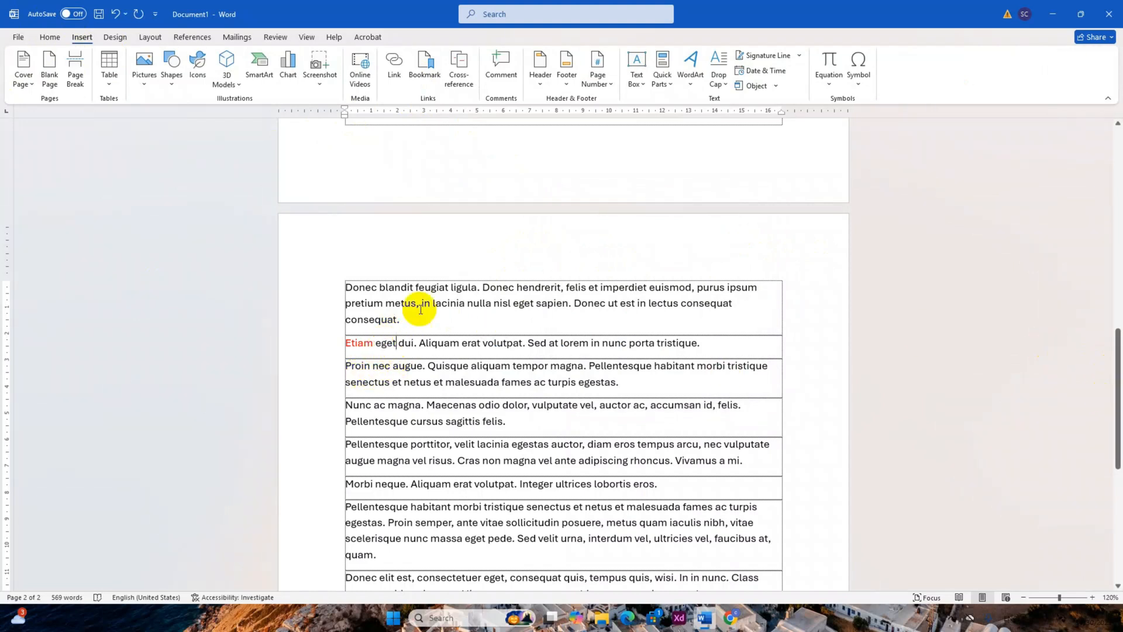
From the beginning of the document, use Go To to jump to the Etiam bookmark, and close the dialog.
double_click(366, 343)
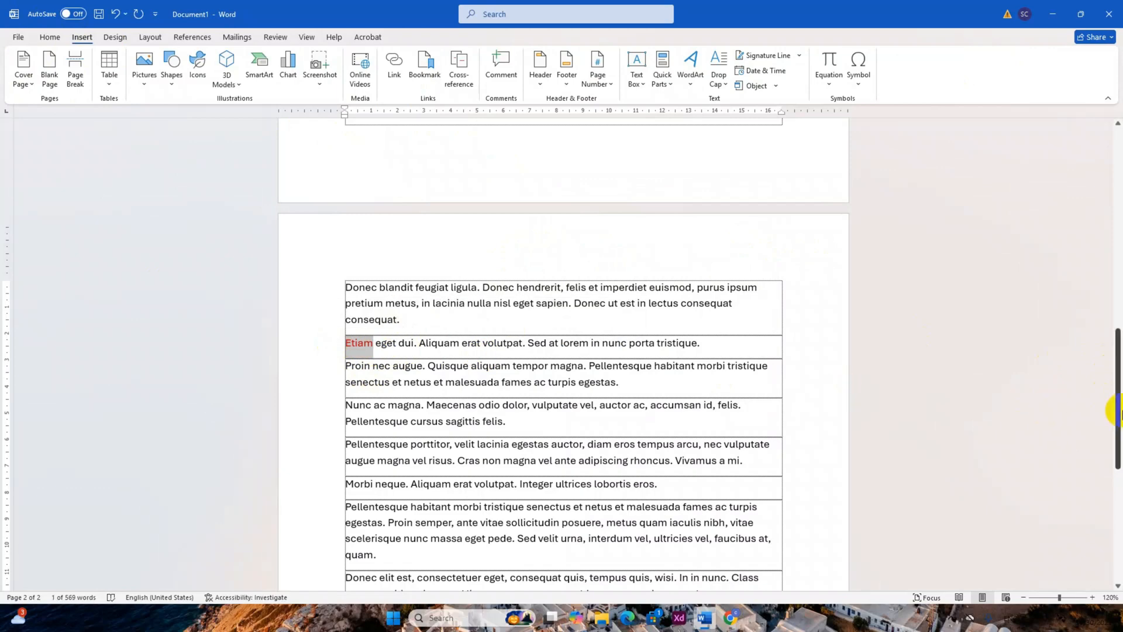
left_click_drag(1113, 404, 1045, 55)
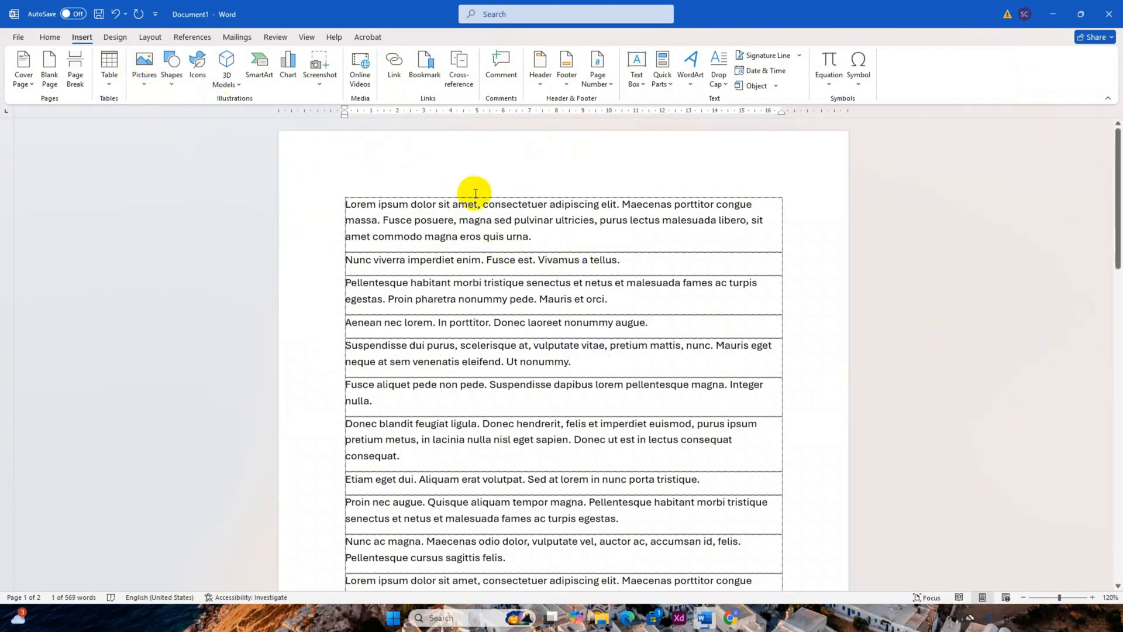
key("ctrl+g")
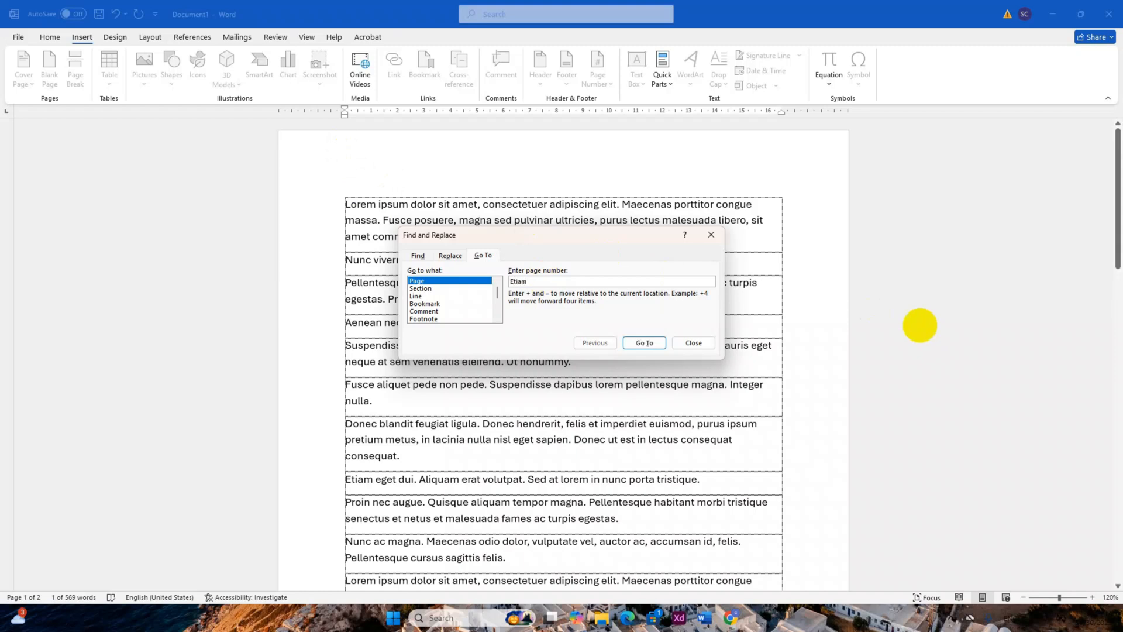
key("Return")
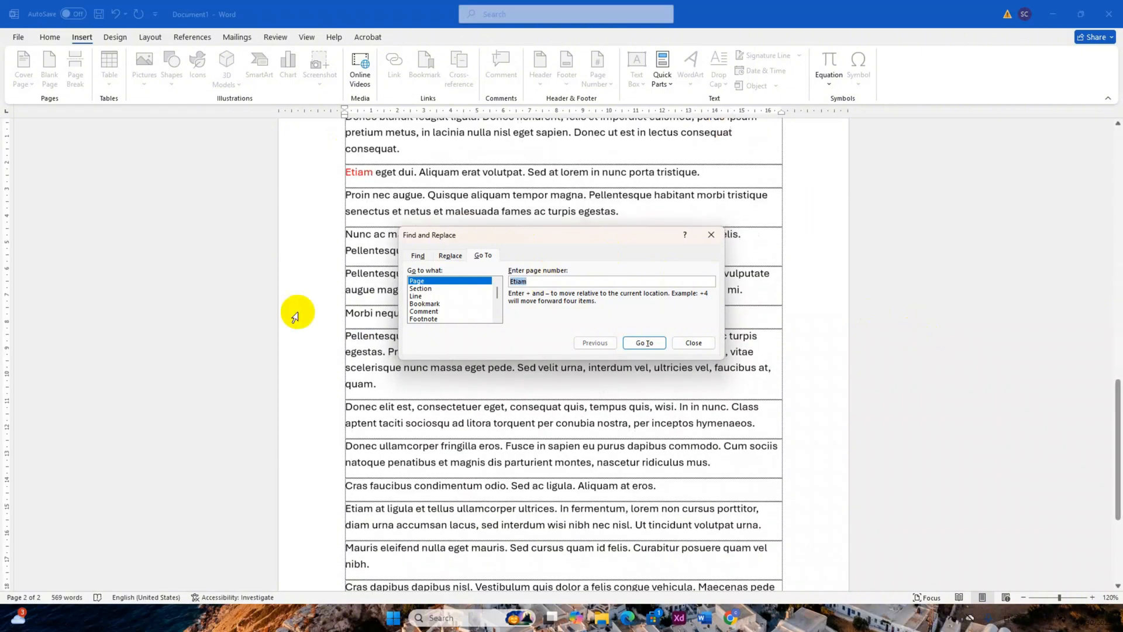
left_click(373, 174)
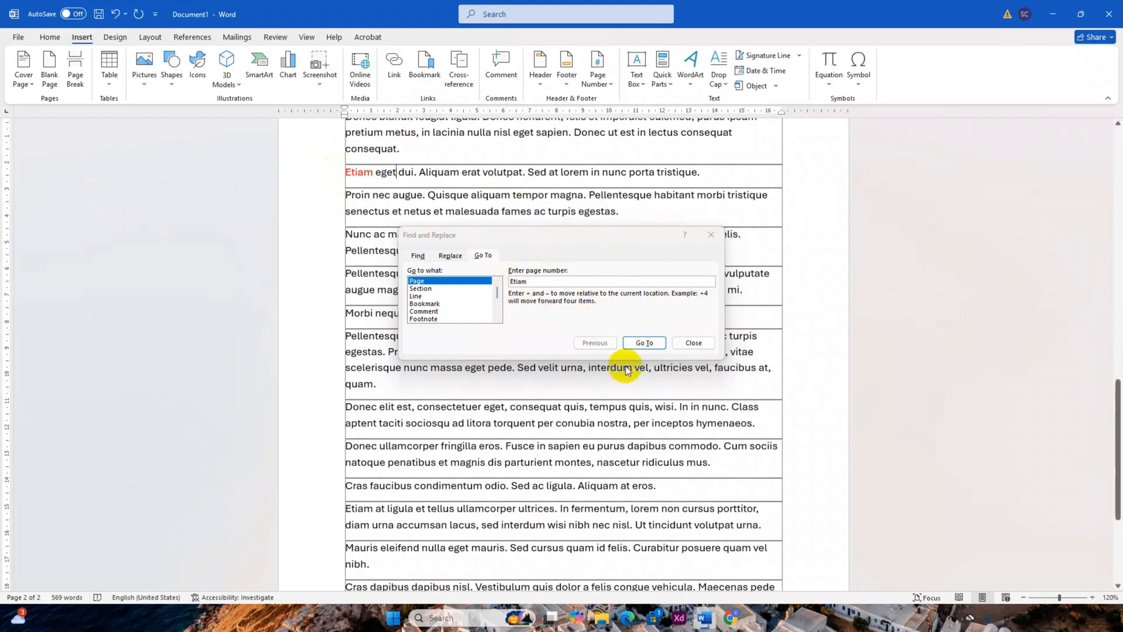
left_click(690, 343)
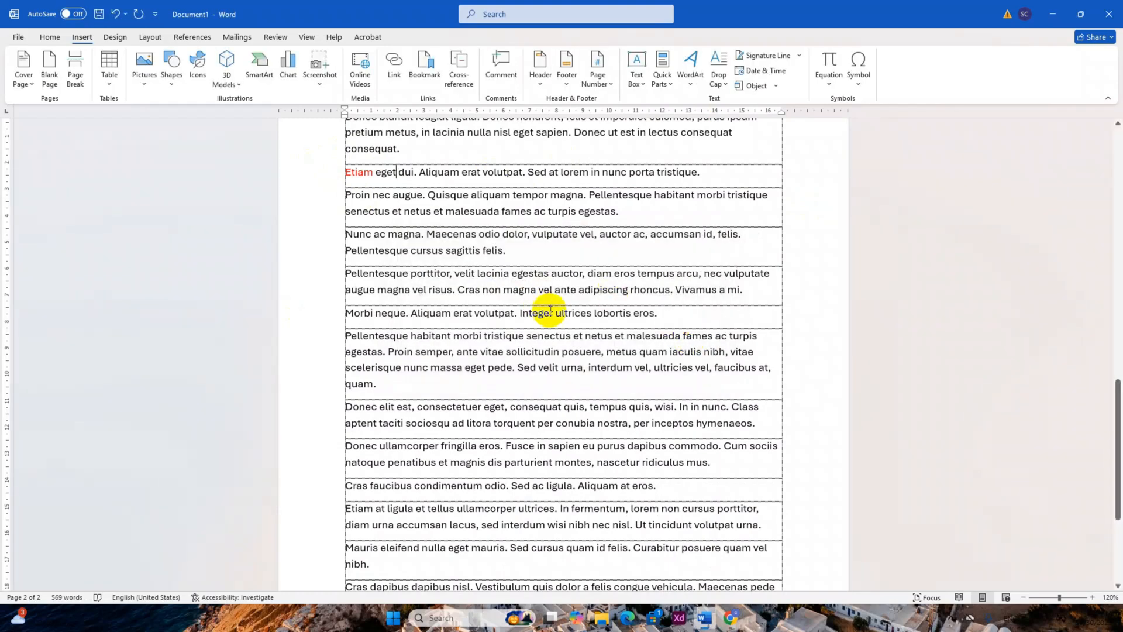
scroll(547, 310, "down", 4)
scroll(549, 315, "up", 5)
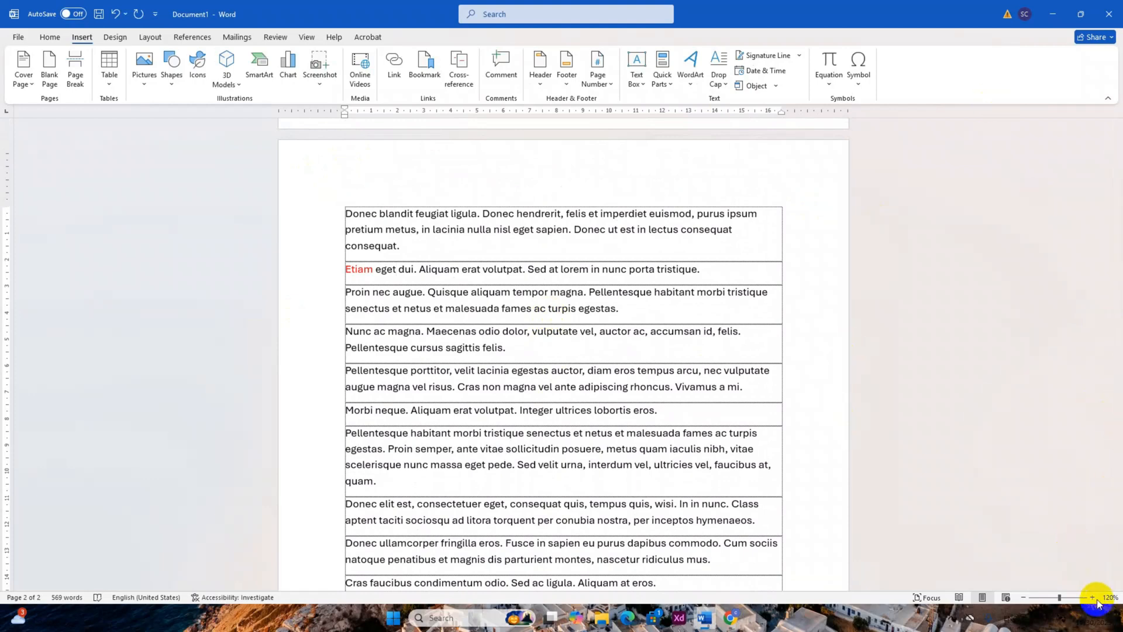
scroll(426, 318, "up", 2)
scroll(426, 321, "down", 5)
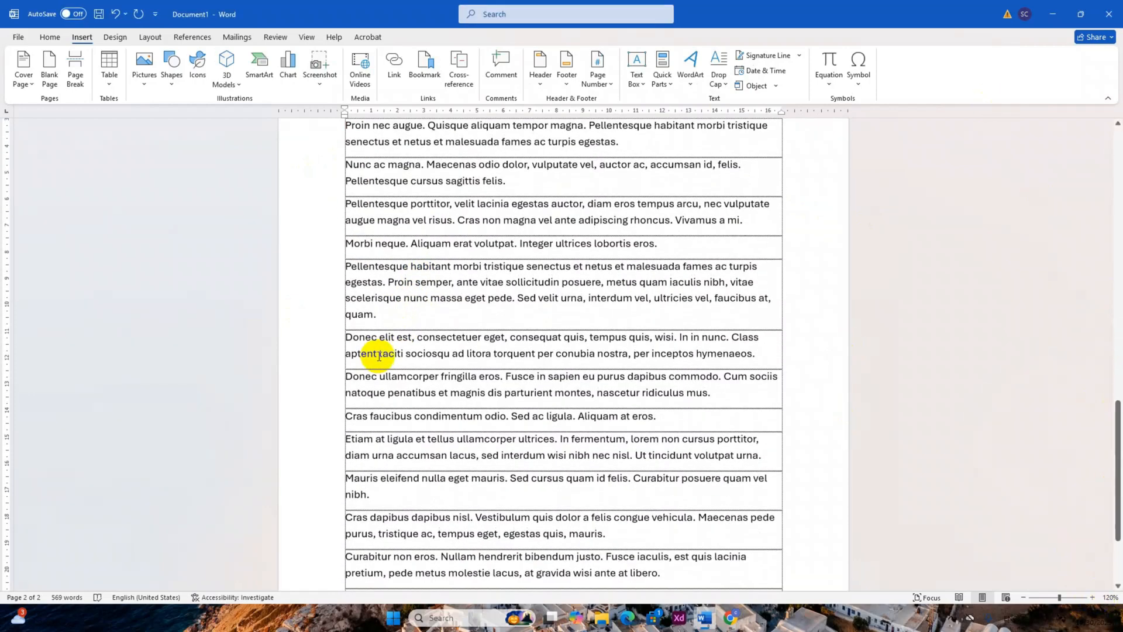
left_click_drag(376, 313, 316, 304)
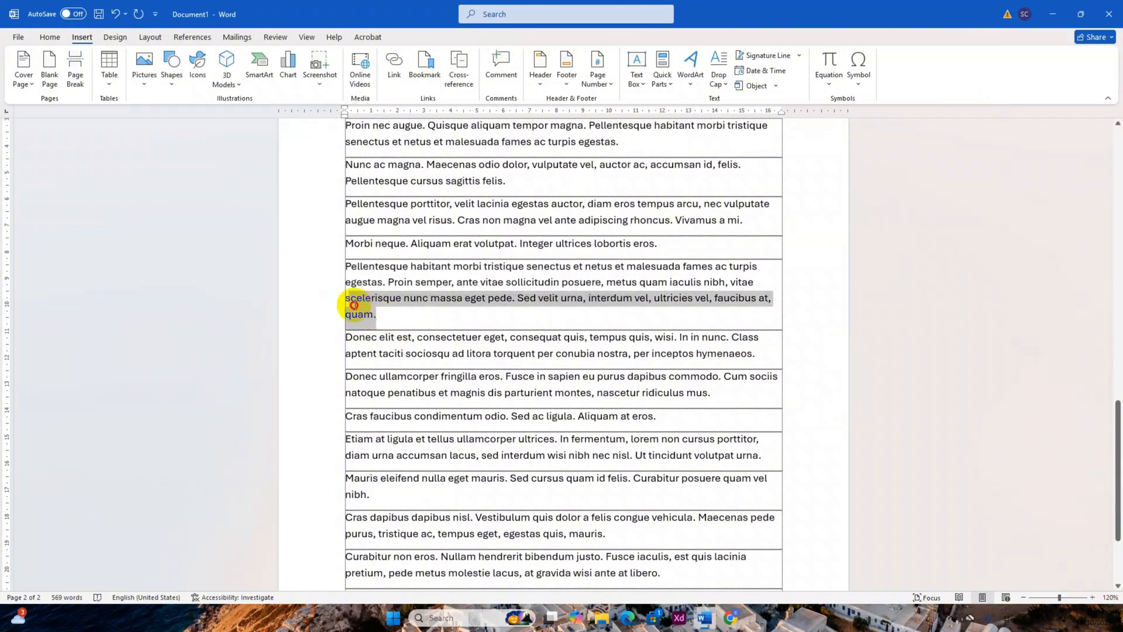
left_click(388, 315)
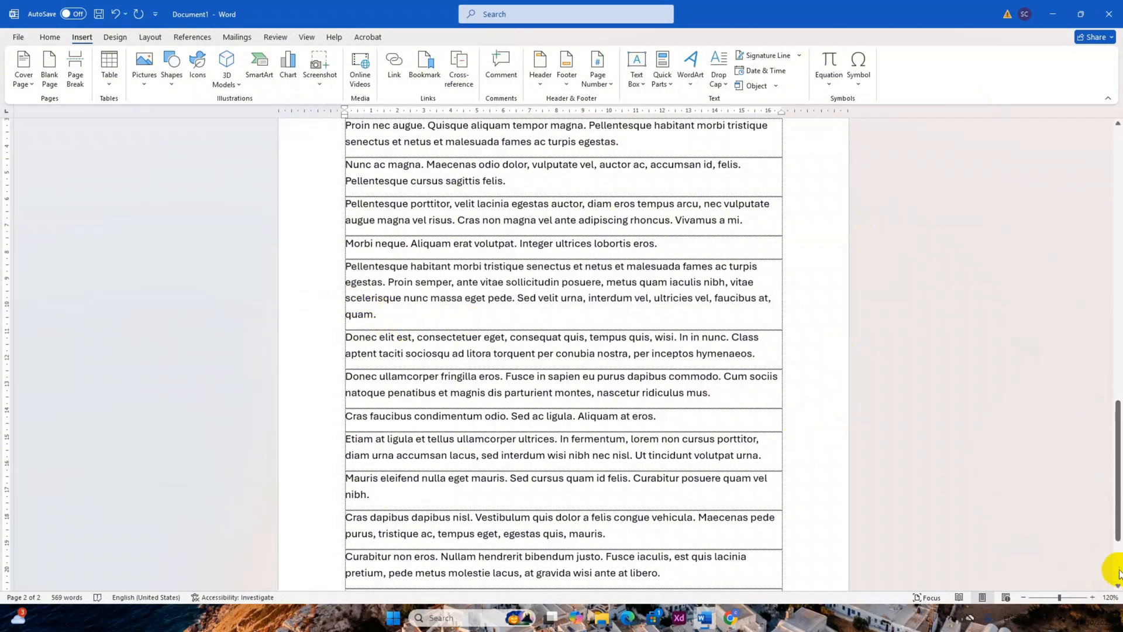